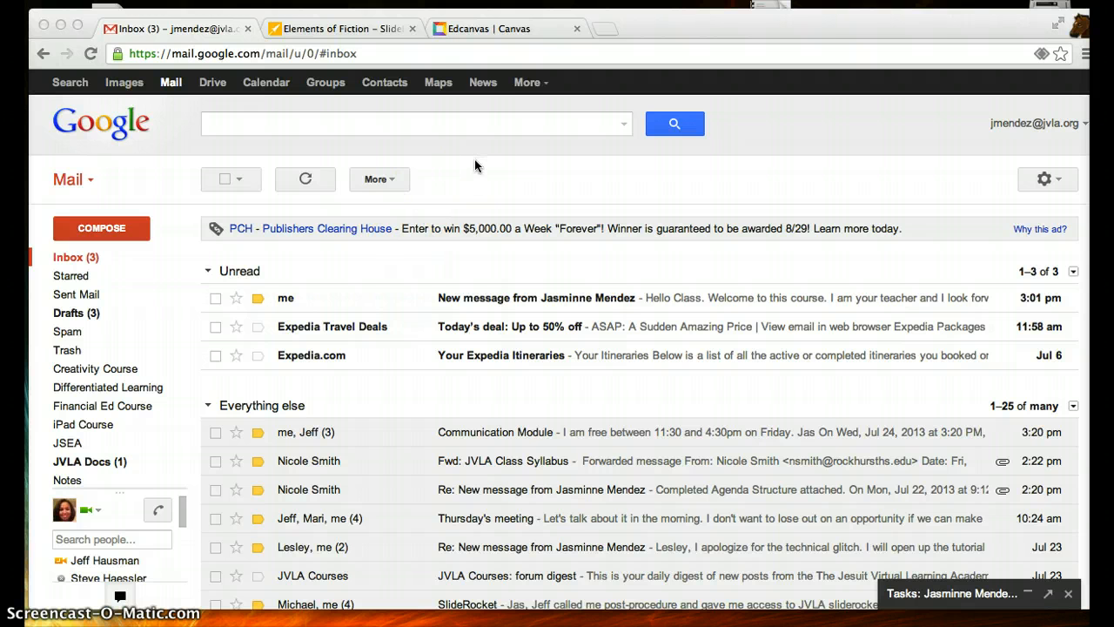
# Open SlideRocket from Gmail's list of additional Google apps and sign in with the jvla.org account
pyautogui.click(546, 87)
pyautogui.click(545, 87)
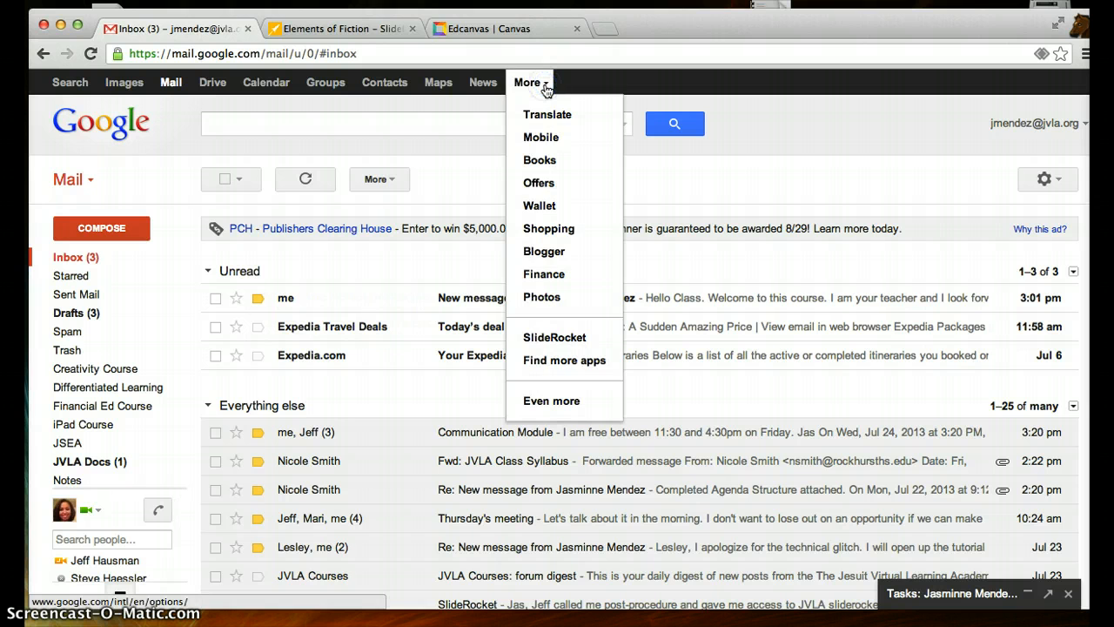
pyautogui.click(563, 340)
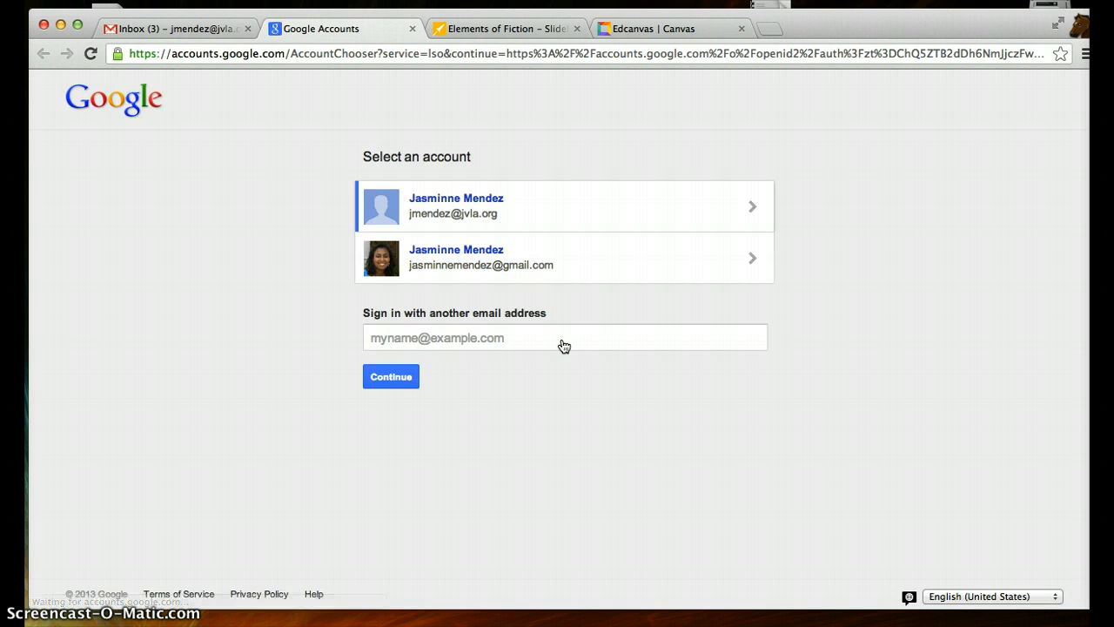
pyautogui.click(556, 220)
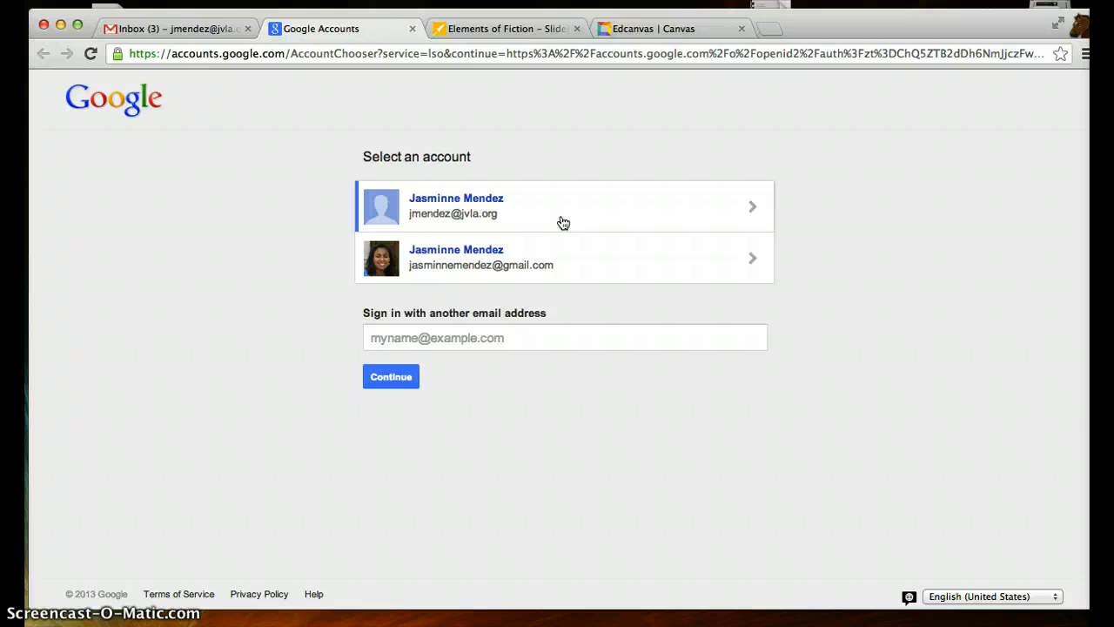
pyautogui.click(563, 223)
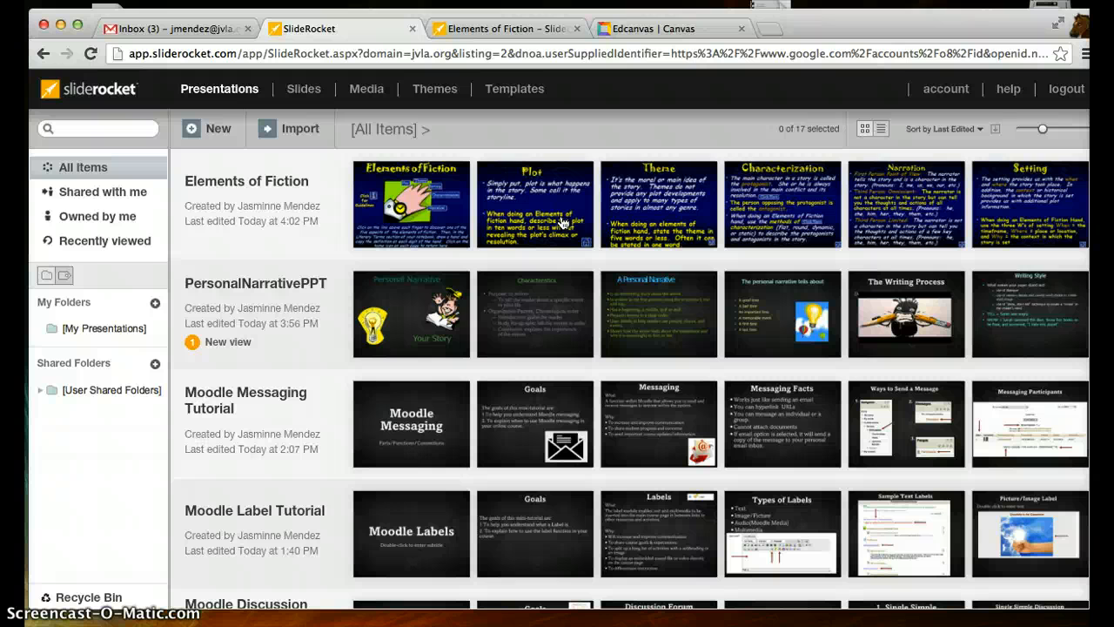
# Examine the presentation library through the Shared with me, Owned by me, Recently viewed and All Items views
pyautogui.click(119, 167)
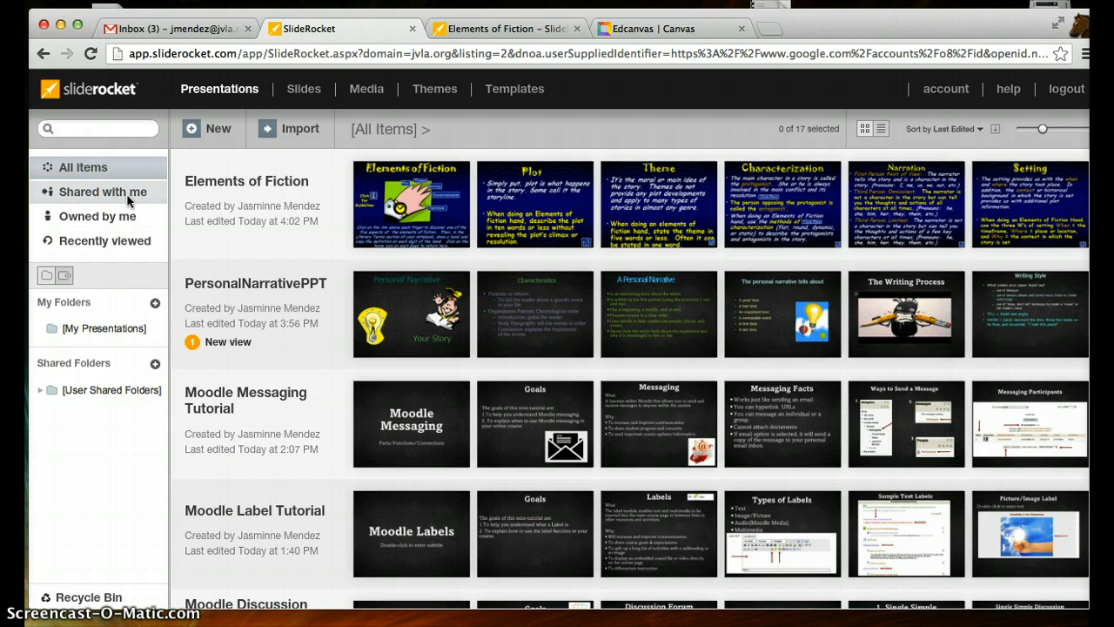
pyautogui.click(127, 198)
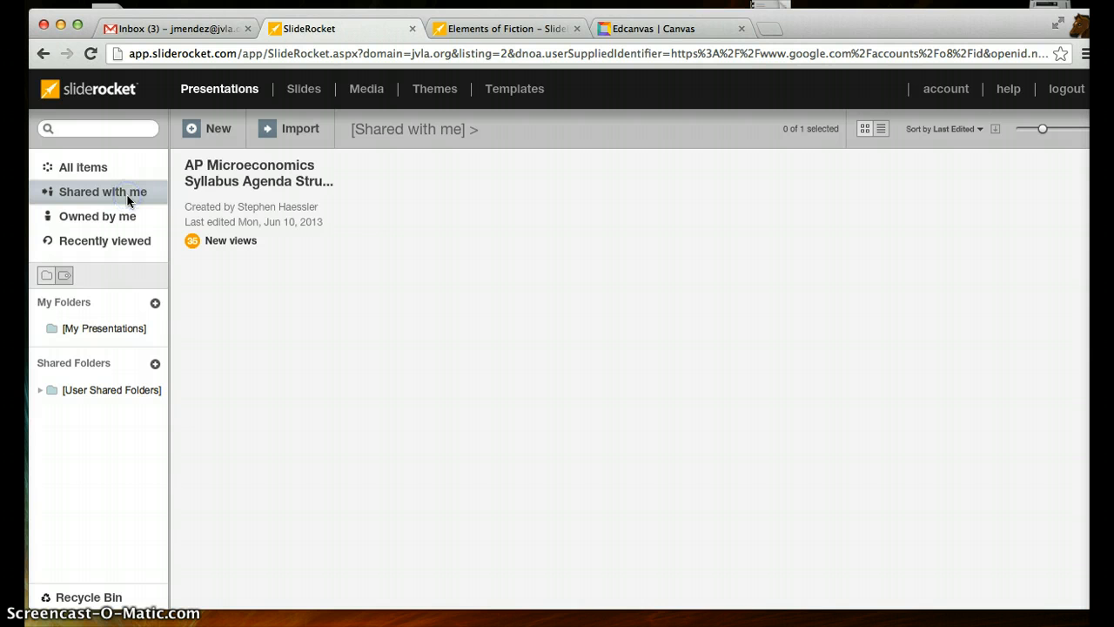
pyautogui.click(125, 217)
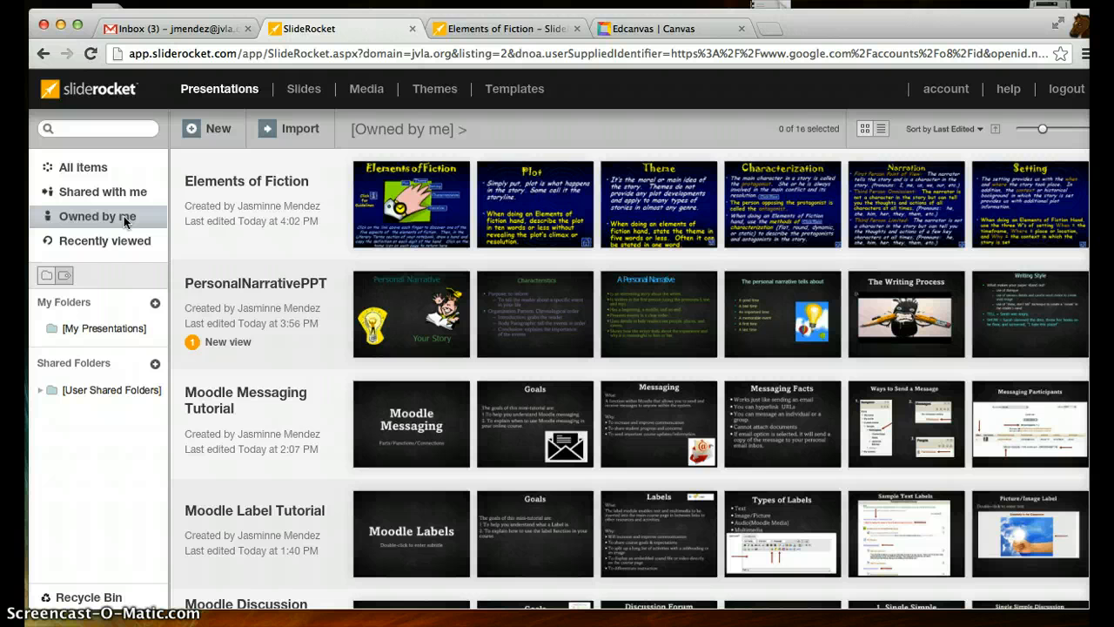
pyautogui.click(122, 241)
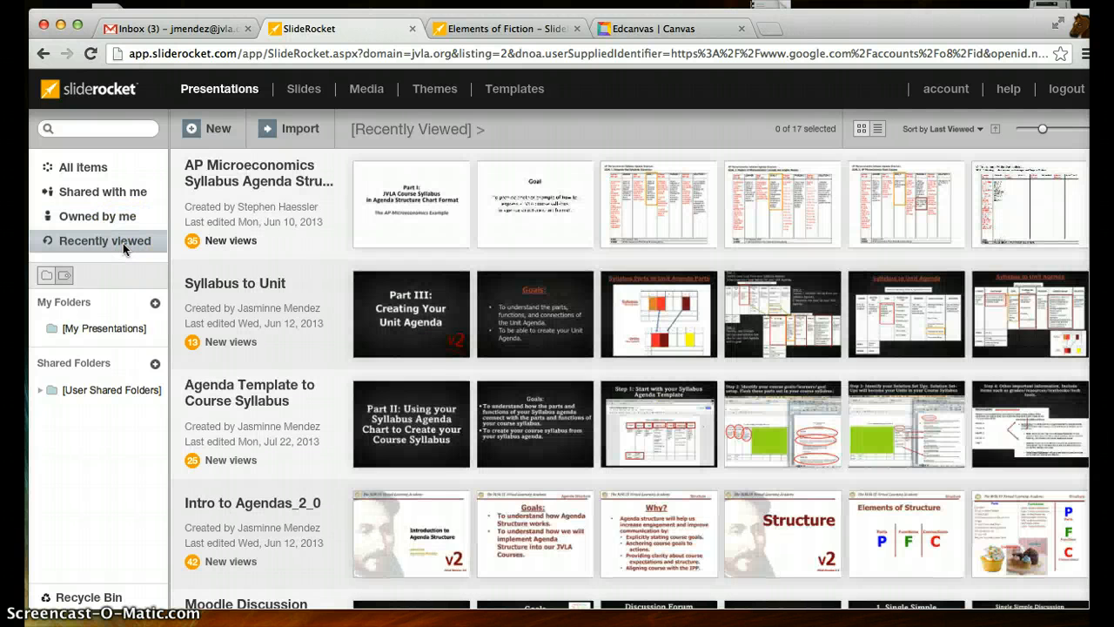
pyautogui.click(87, 167)
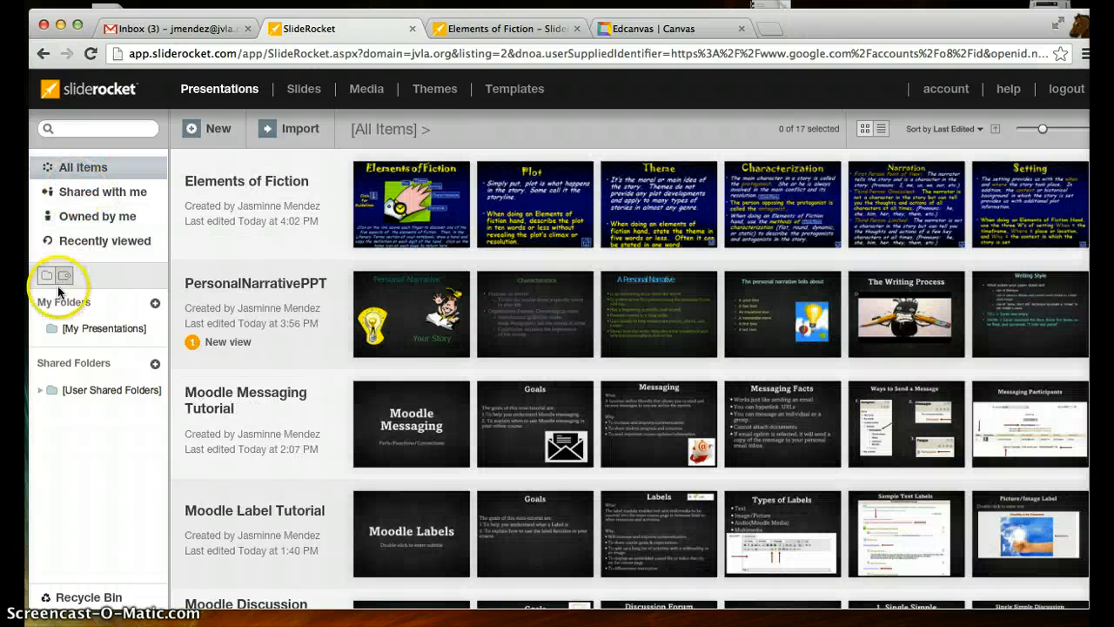
pyautogui.click(91, 329)
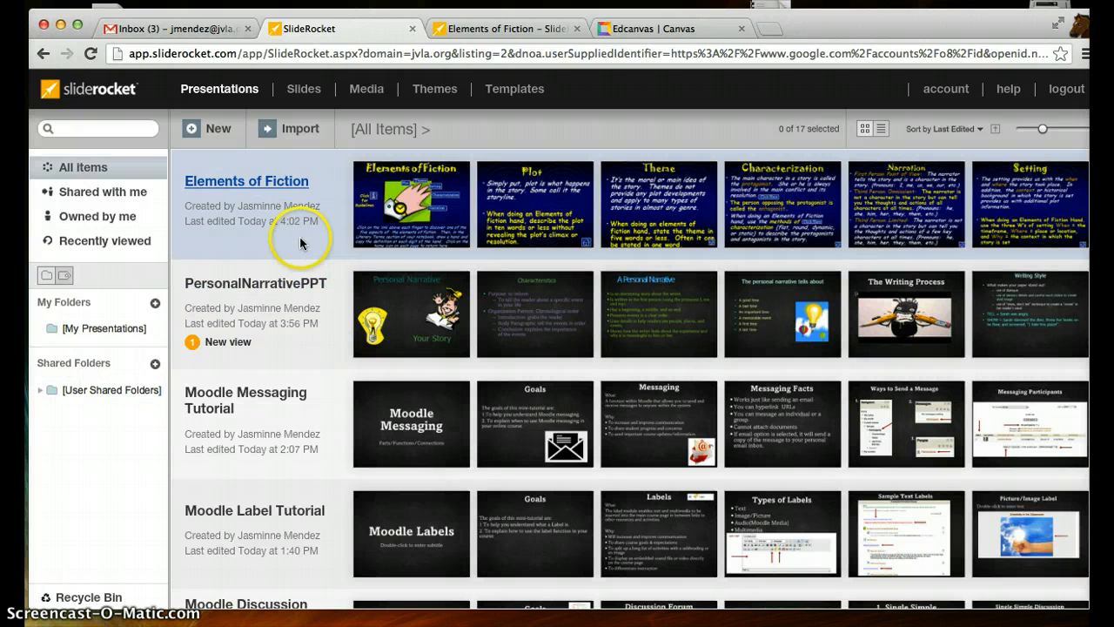
# Create a new presentation named "The Persuasive Essay" using the built-in Varnish theme
pyautogui.click(212, 132)
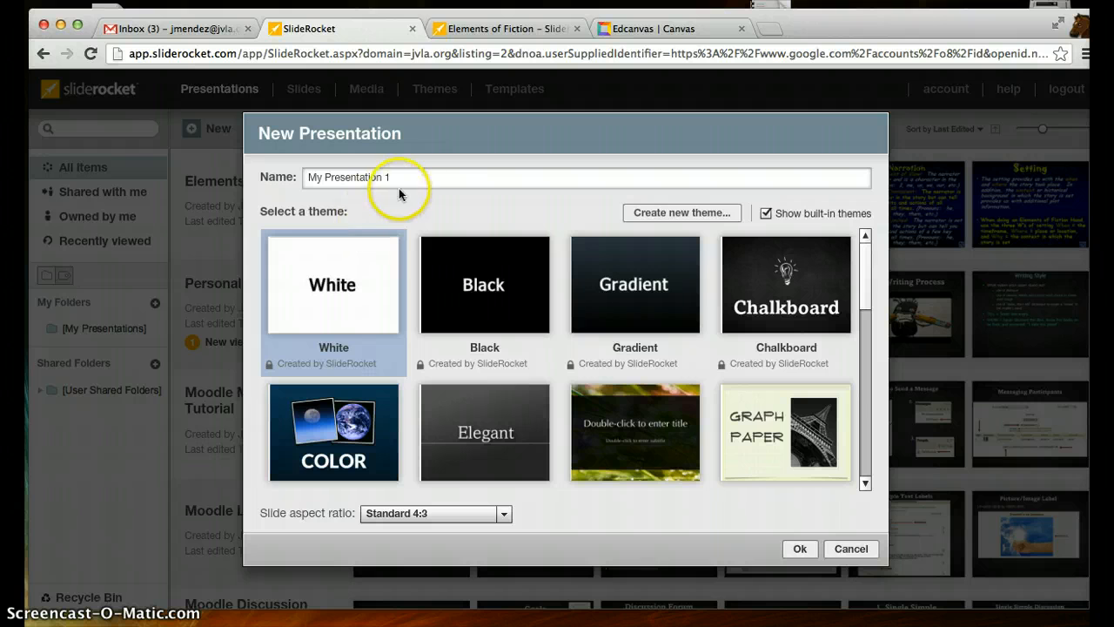
pyautogui.moveTo(410, 179); pyautogui.dragTo(293, 174)
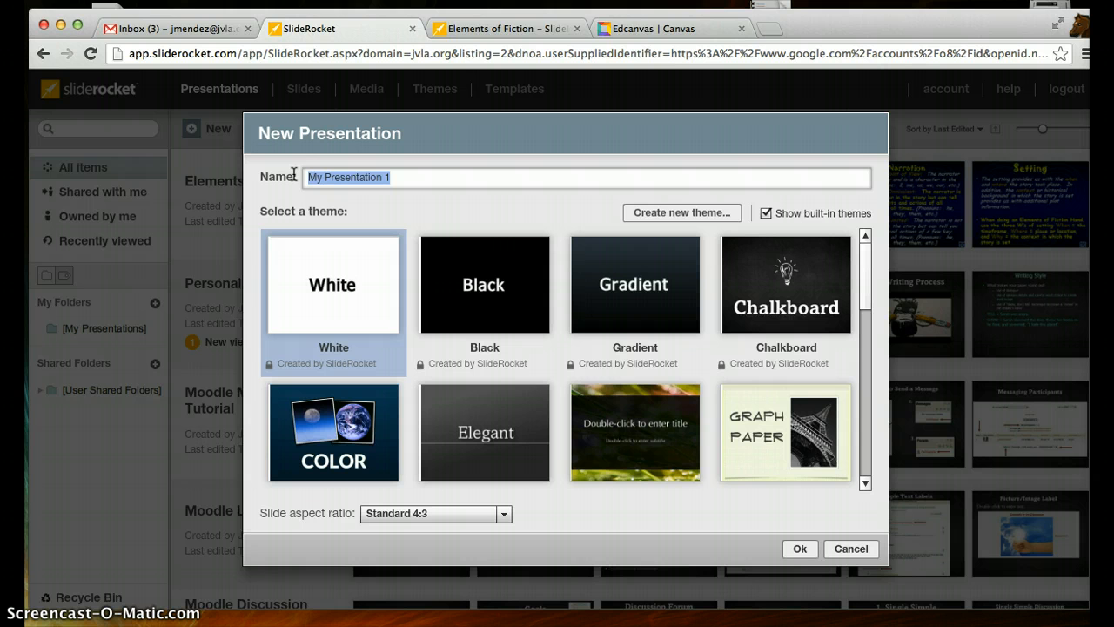
pyautogui.write('The Persuasive Essay')
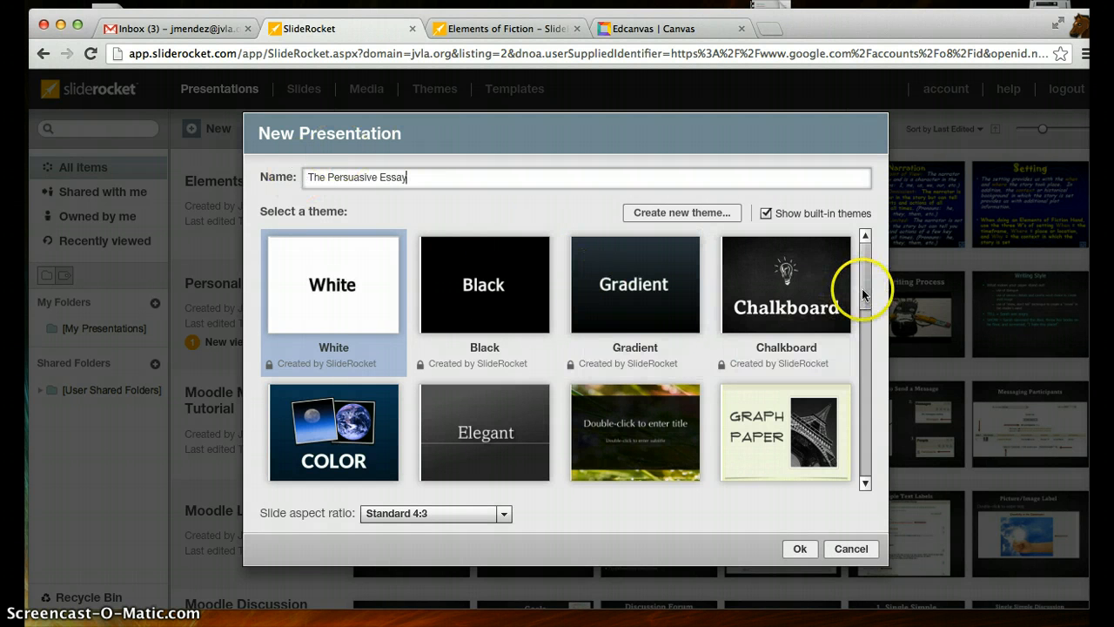
pyautogui.moveTo(865, 287); pyautogui.dragTo(863, 386)
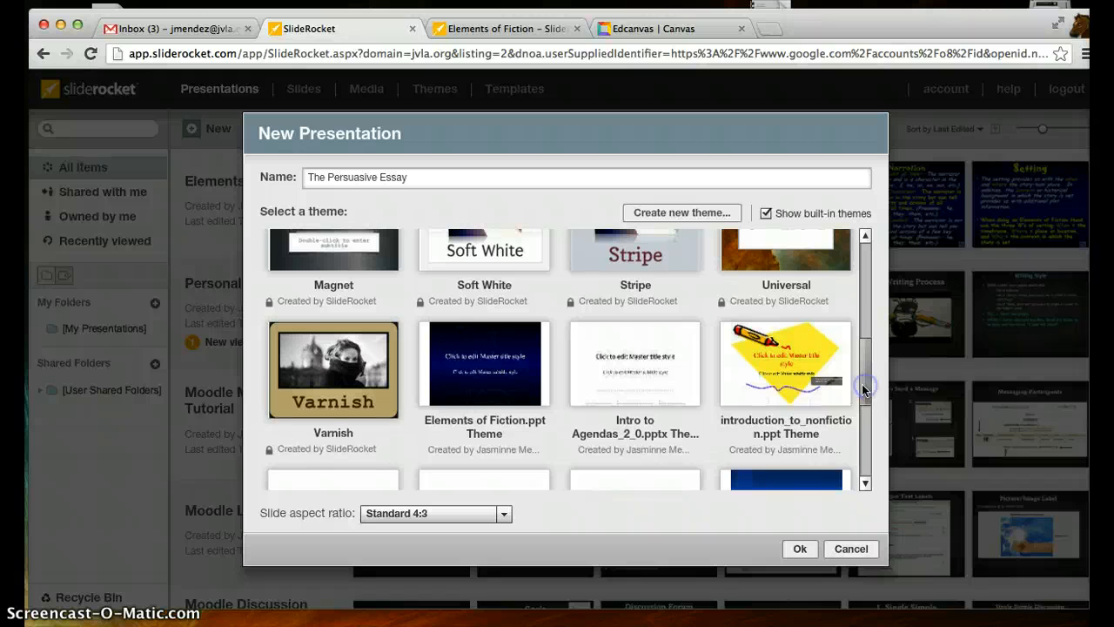
pyautogui.click(375, 387)
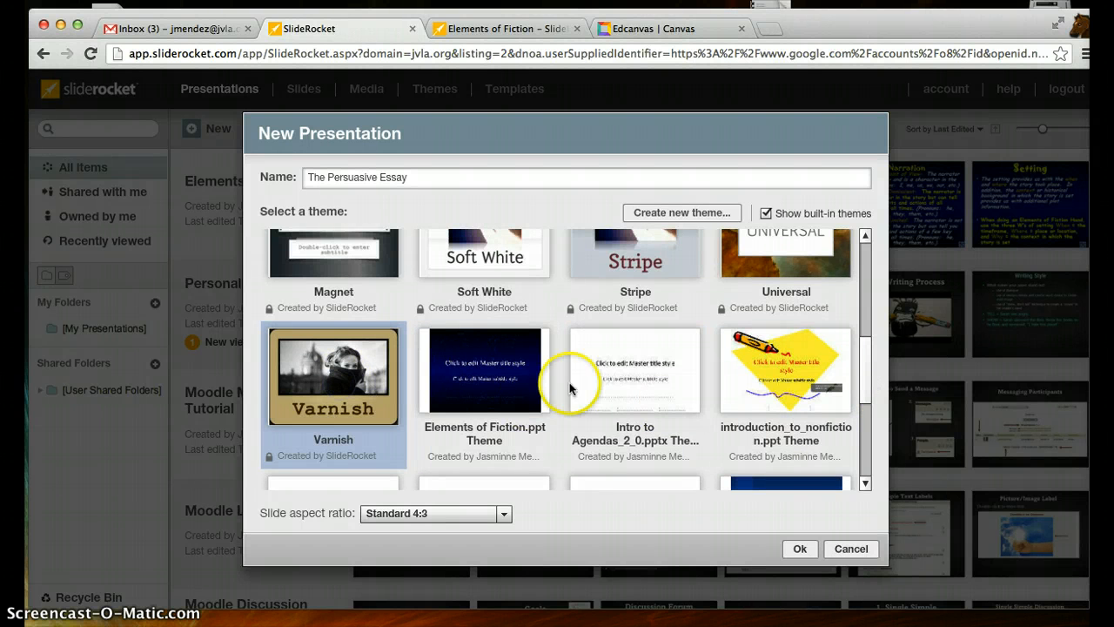
pyautogui.click(799, 549)
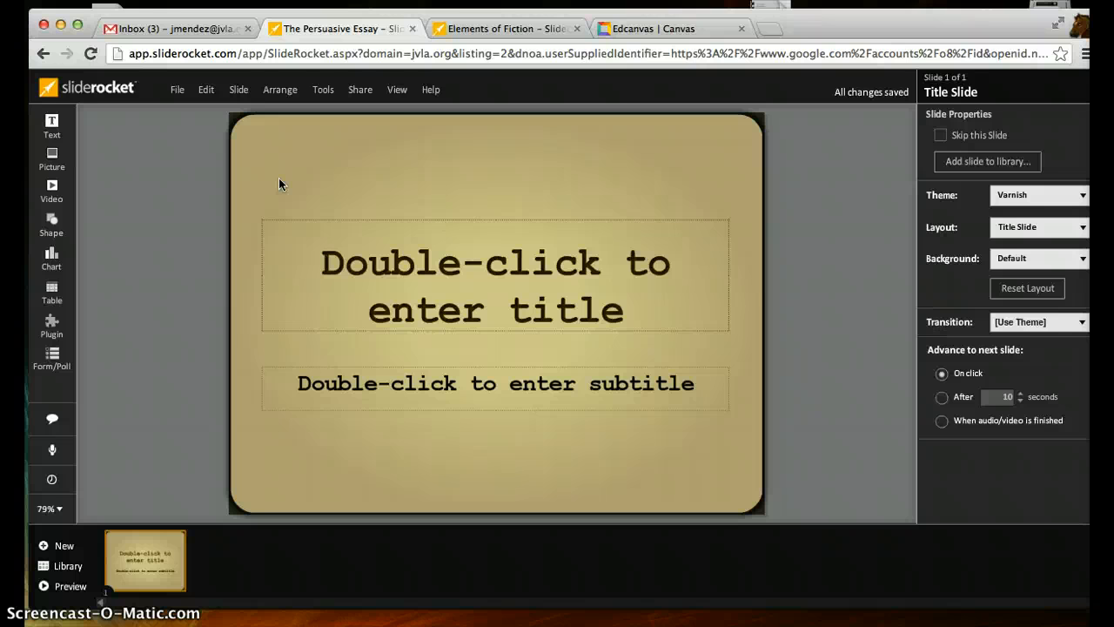
# Enter "The Persuasive Essay" as the title on the title slide
pyautogui.click(422, 244)
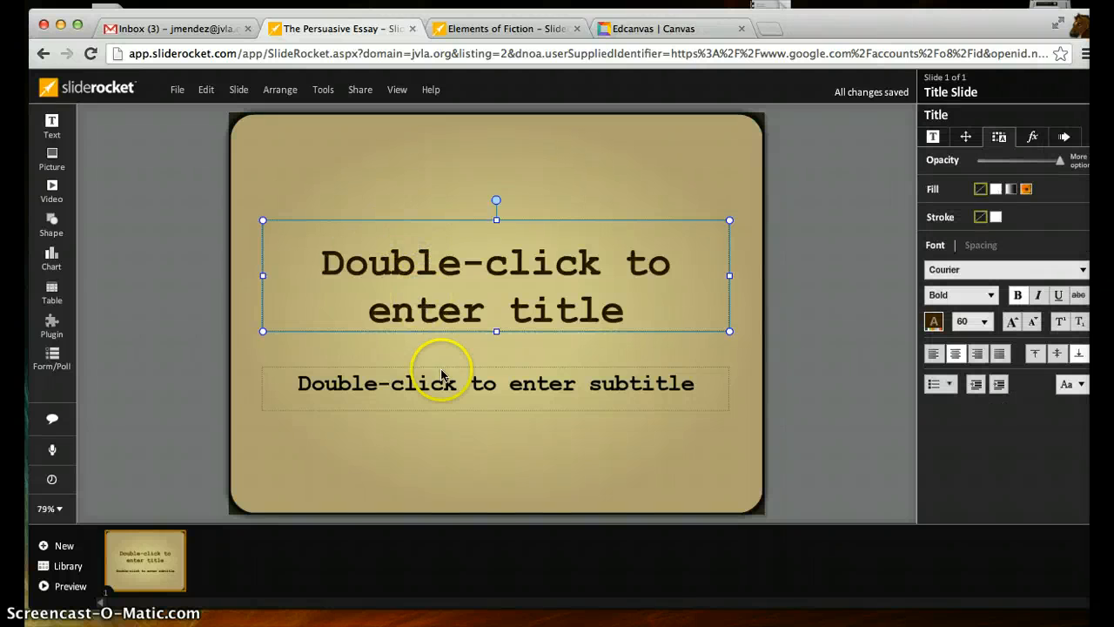
pyautogui.click(463, 385)
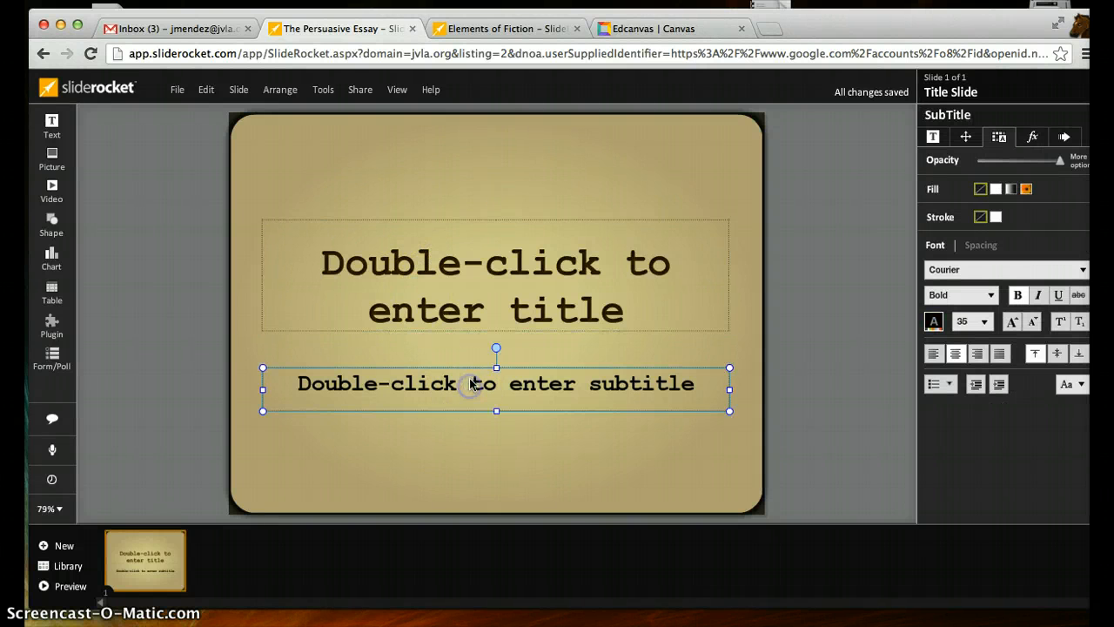
pyautogui.click(533, 306)
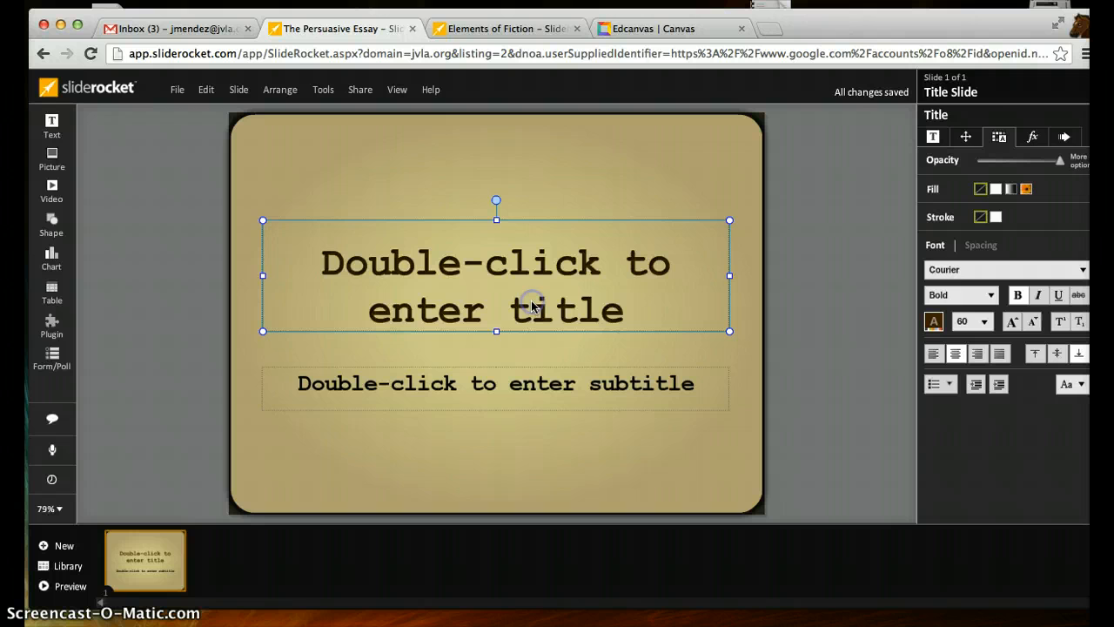
pyautogui.click(932, 138)
pyautogui.click(648, 264)
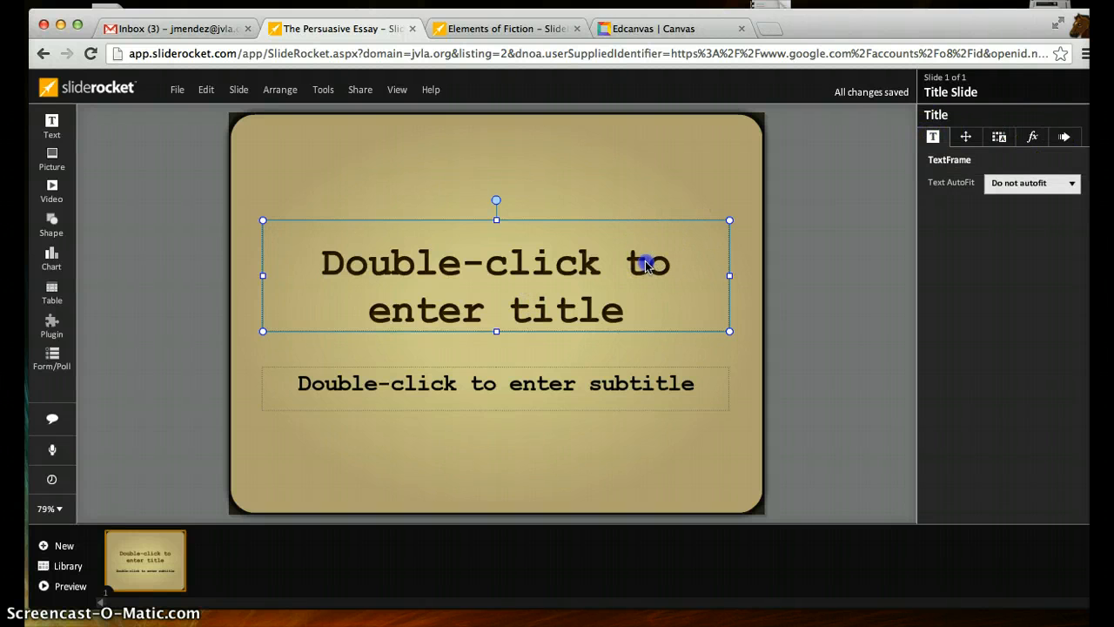
pyautogui.write('The ')
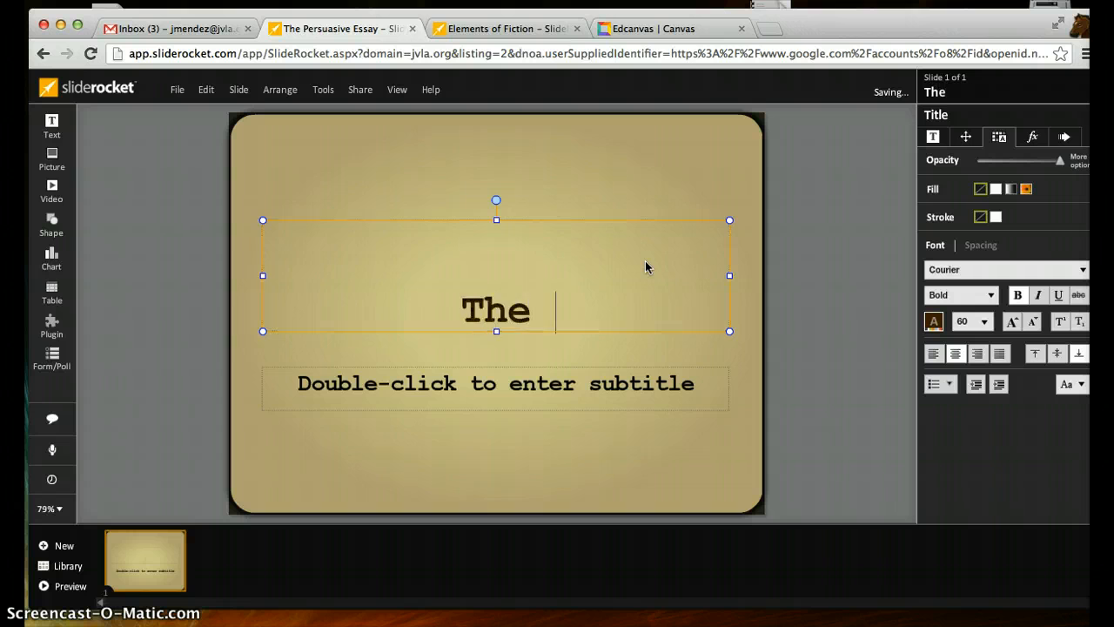
pyautogui.write('Persuasive Es')
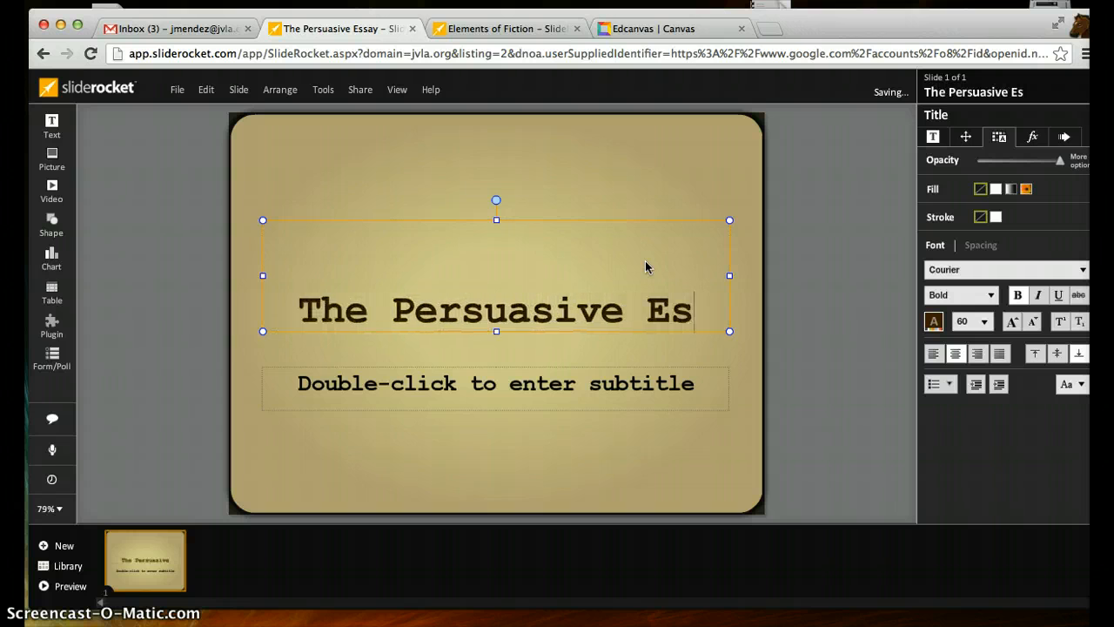
pyautogui.write('say')
# Fill the title slide's subtitle with "By" followed by the teacher's title and surname
pyautogui.click(636, 391)
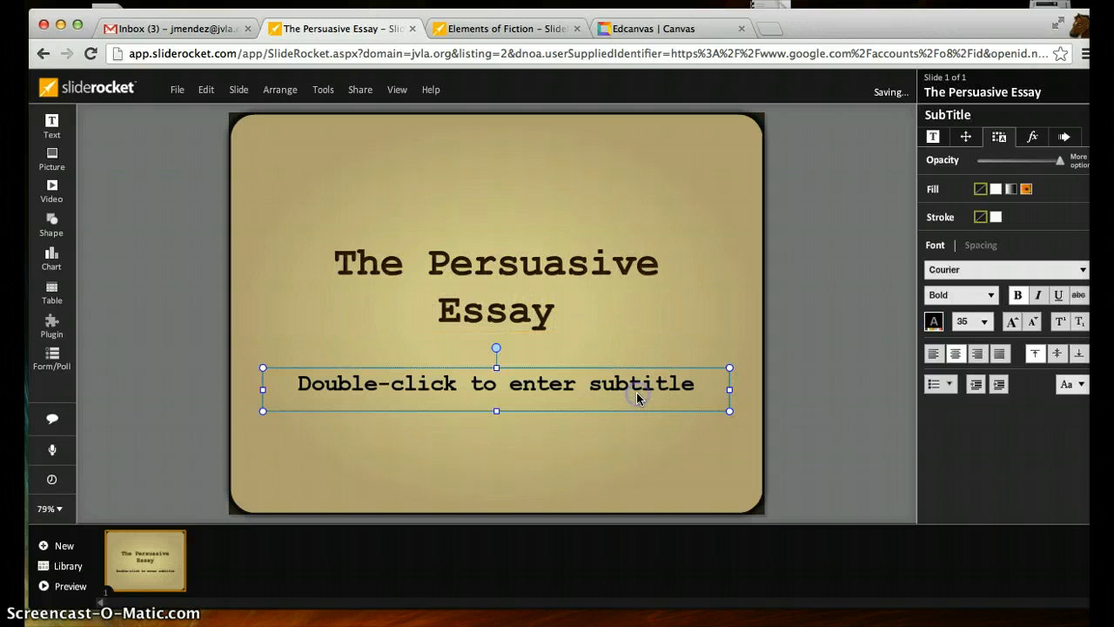
pyautogui.click(636, 392)
pyautogui.write('By Mr')
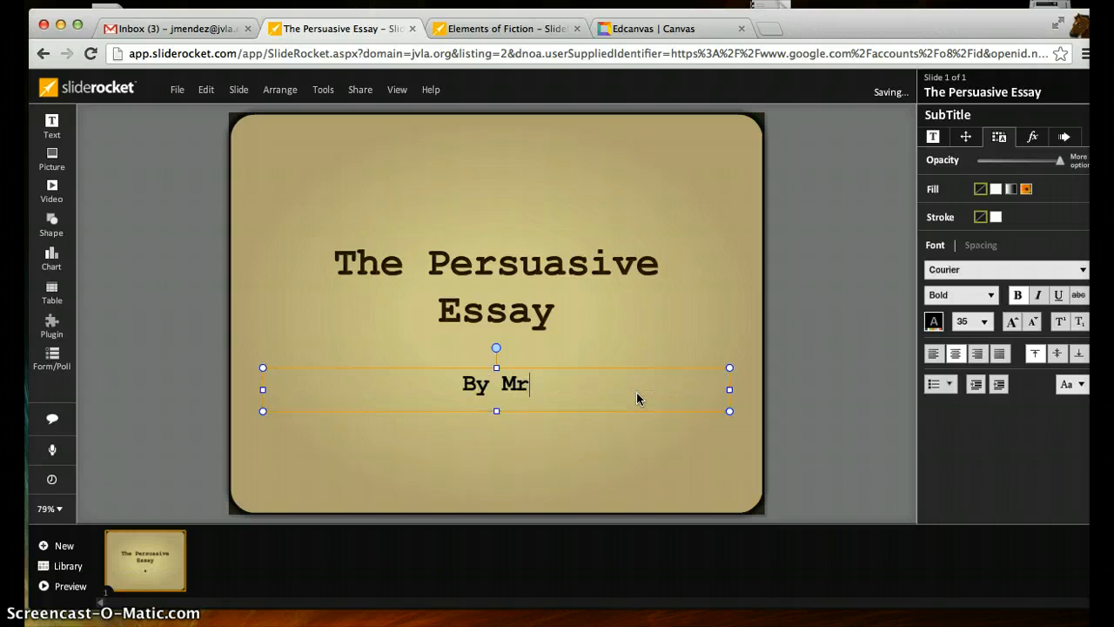
pyautogui.write('s.')
pyautogui.press('BackSpace')
pyautogui.write('M')
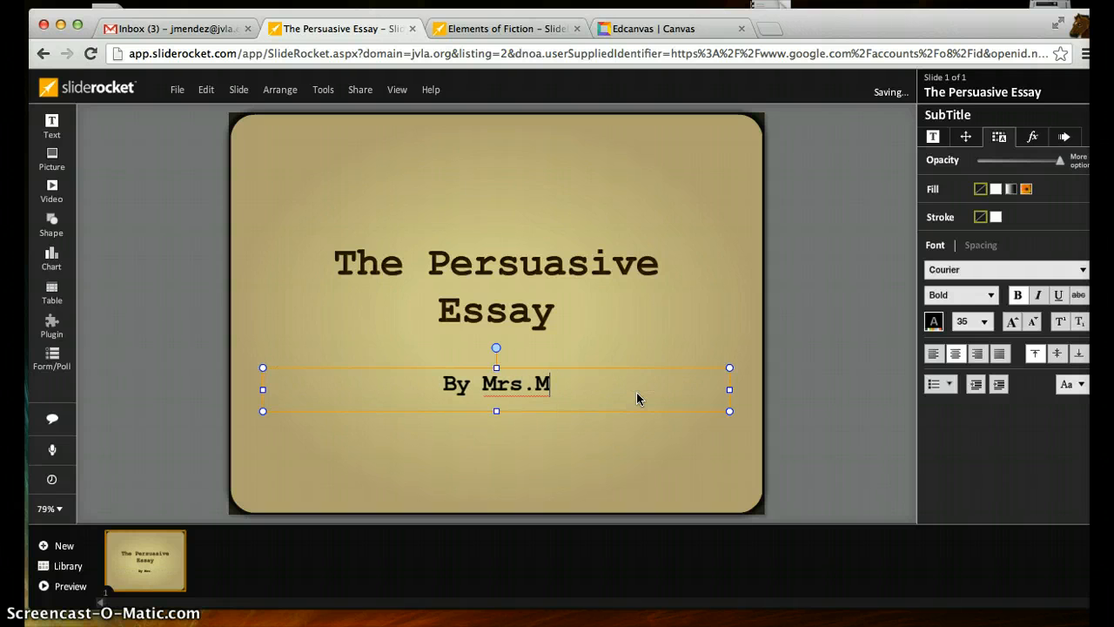
pyautogui.write('endez')
pyautogui.click(537, 443)
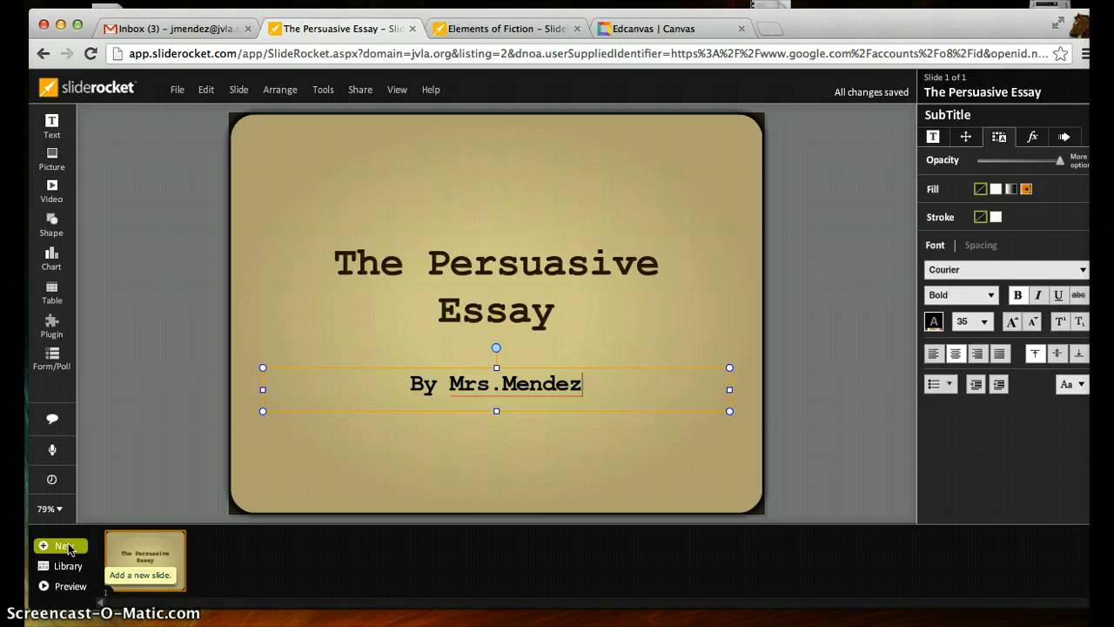
# Add a second slide after the title slide
pyautogui.click(69, 548)
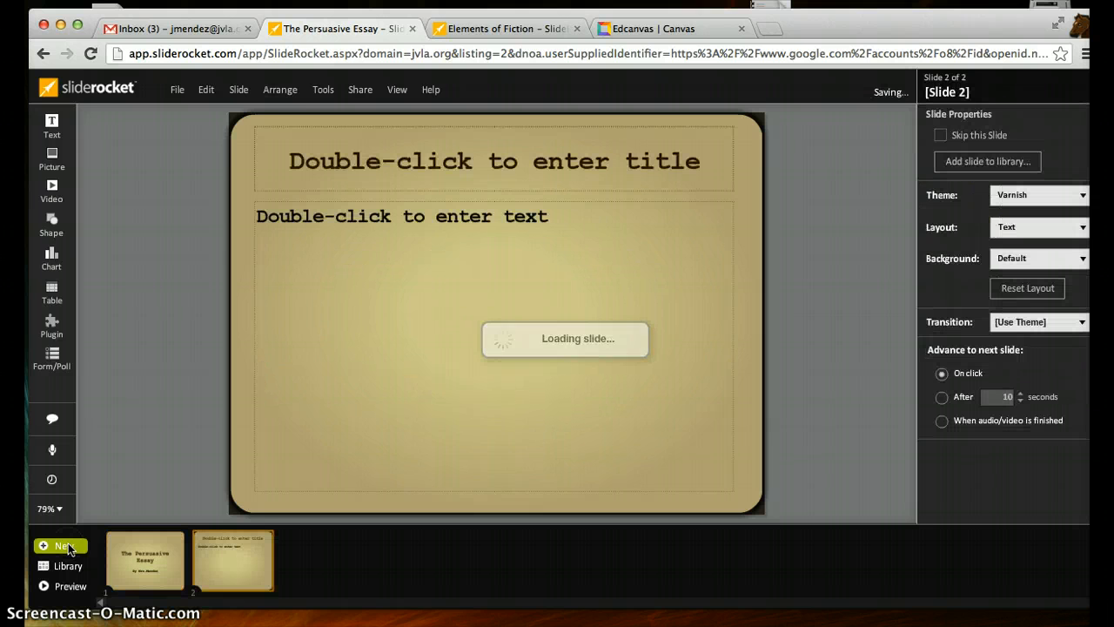
pyautogui.click(240, 91)
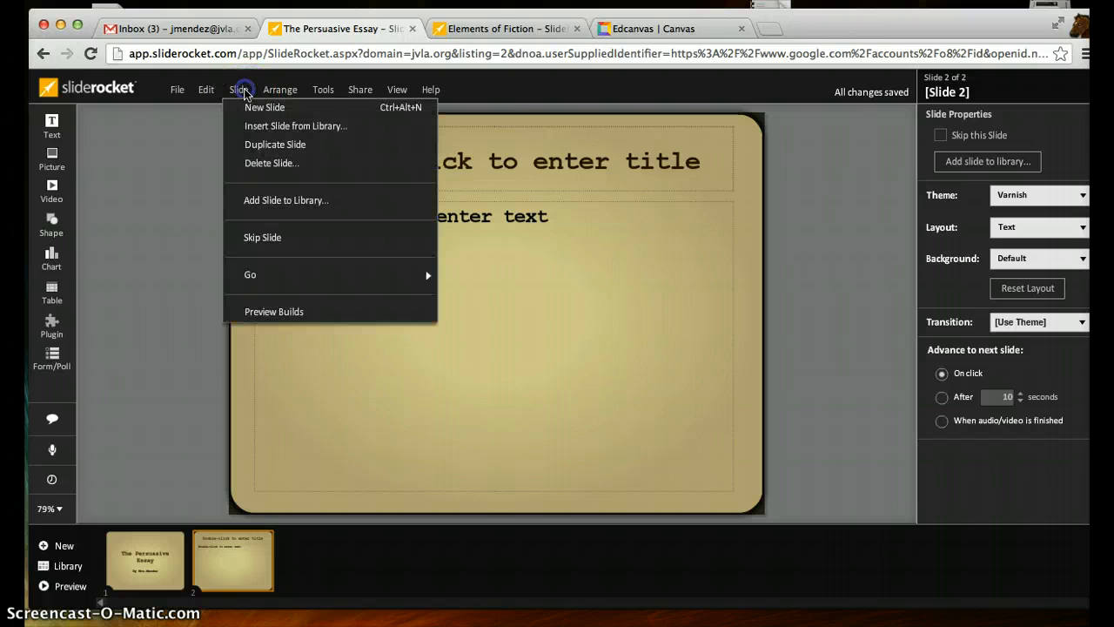
pyautogui.click(247, 106)
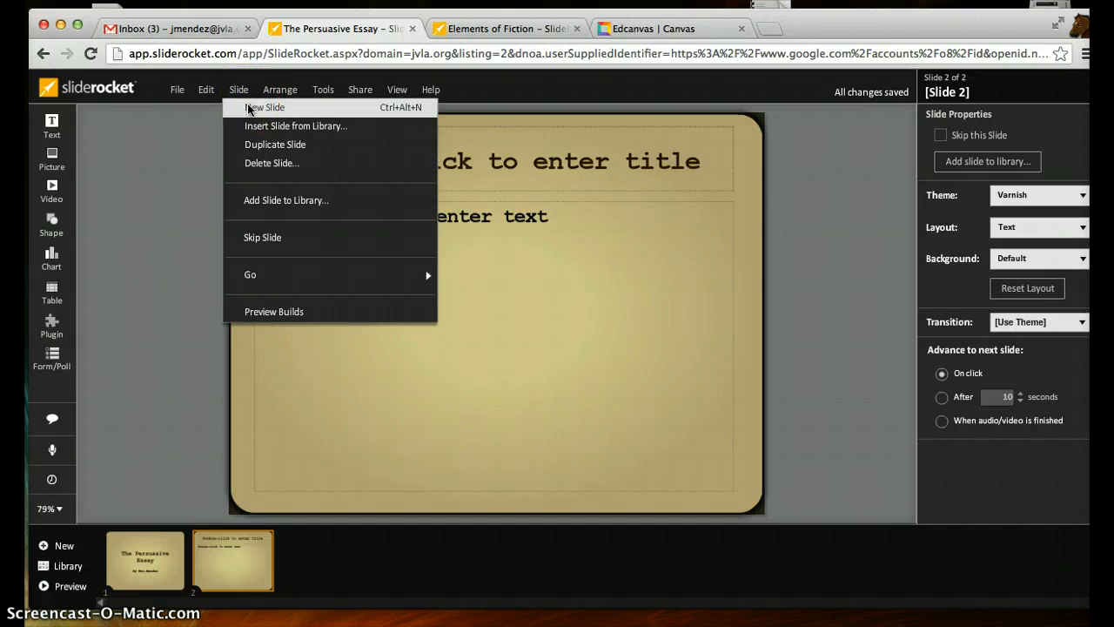
pyautogui.click(198, 139)
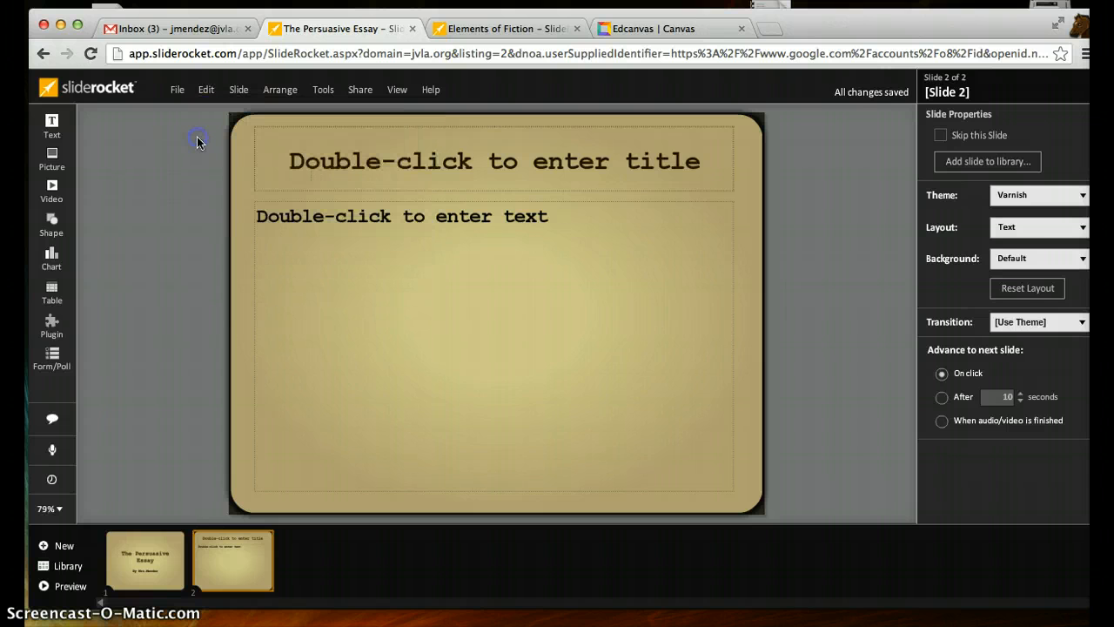
pyautogui.click(479, 170)
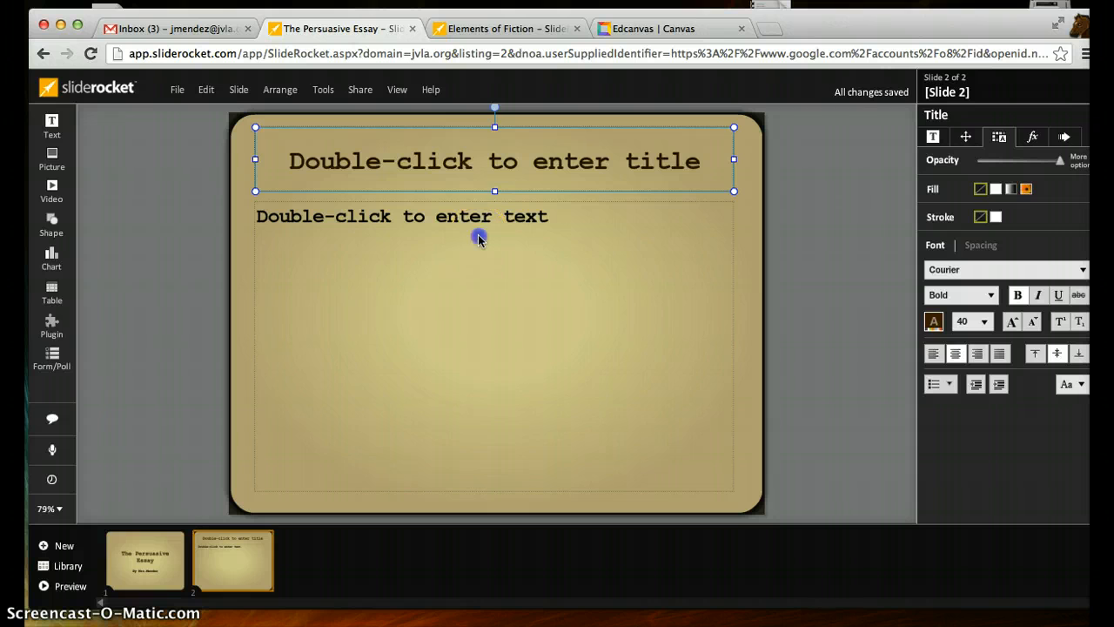
pyautogui.click(497, 163)
pyautogui.click(498, 225)
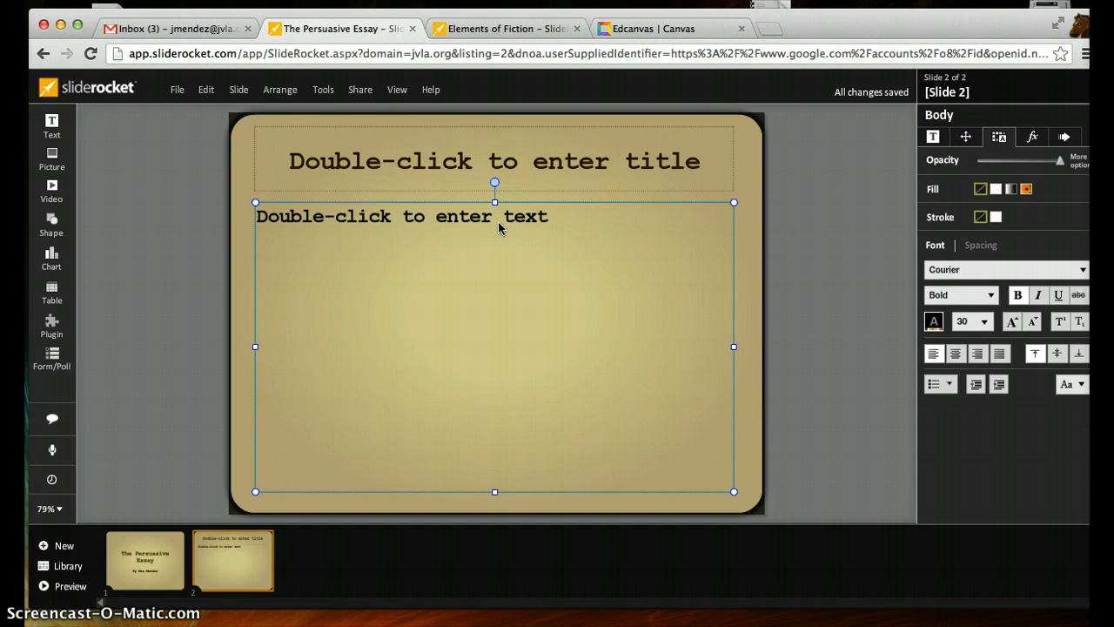
pyautogui.click(499, 227)
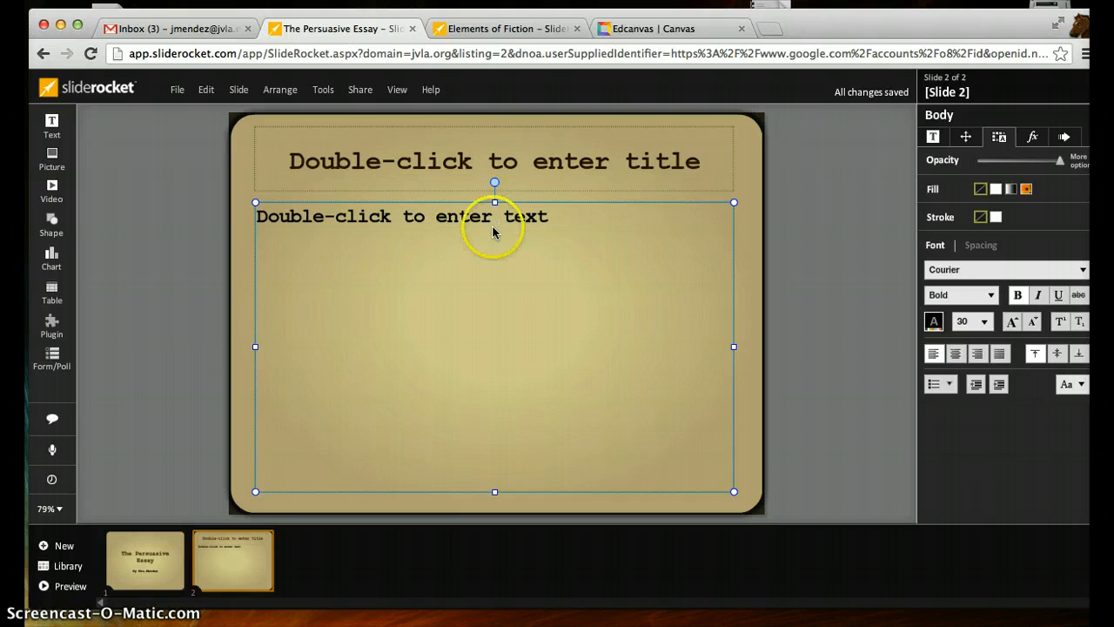
pyautogui.click(333, 287)
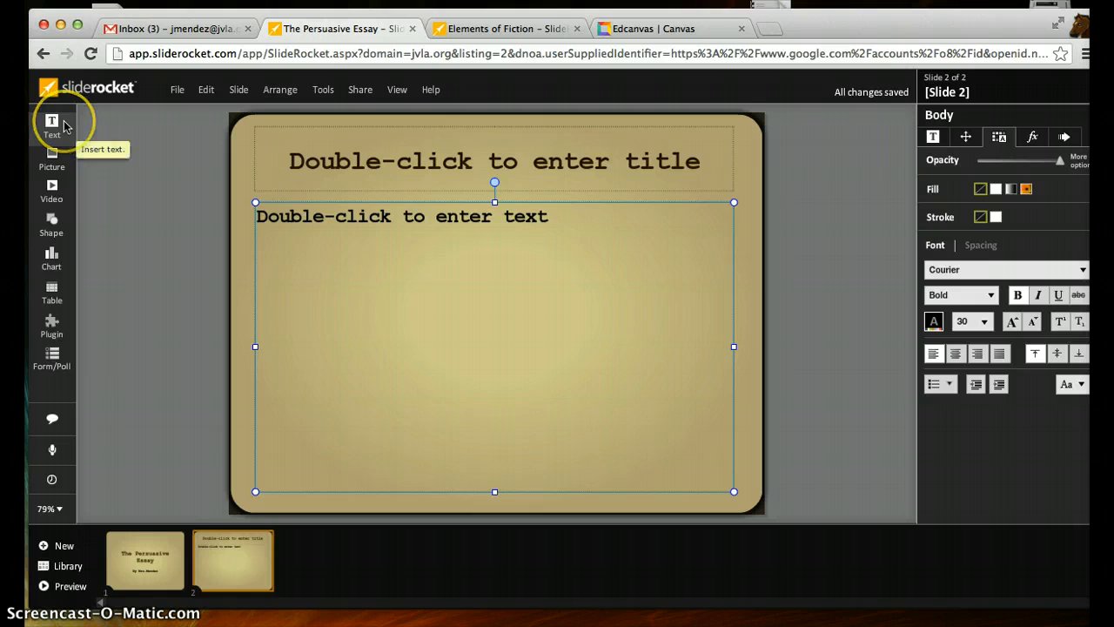
pyautogui.click(57, 154)
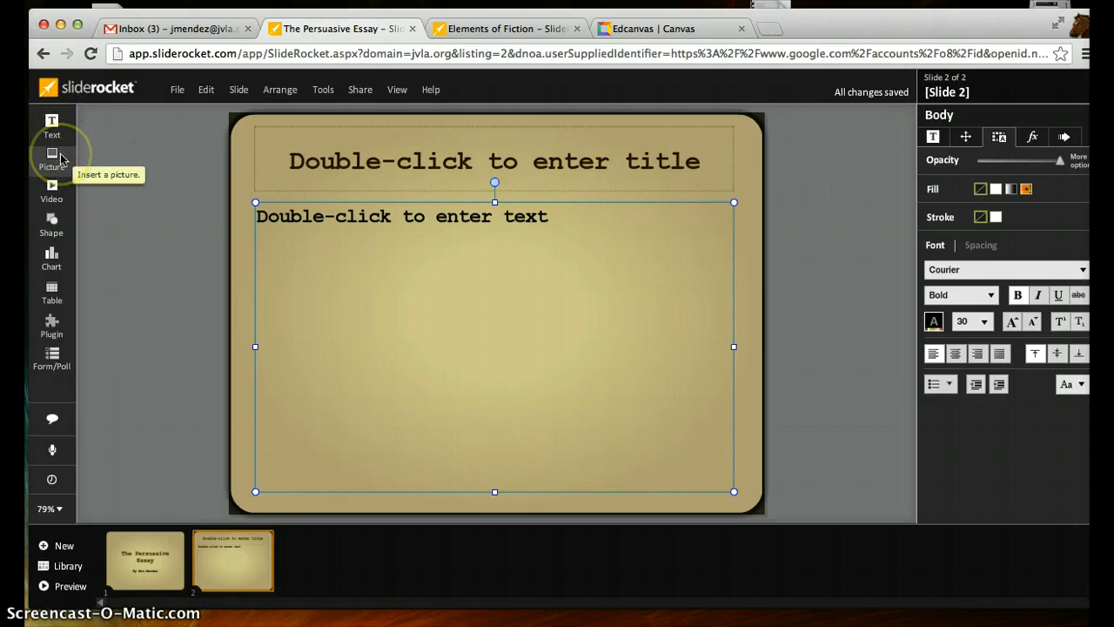
# Examine the available shapes, chart types, table settings, plugins and form or poll elements that can be inserted on a slide
pyautogui.click(60, 187)
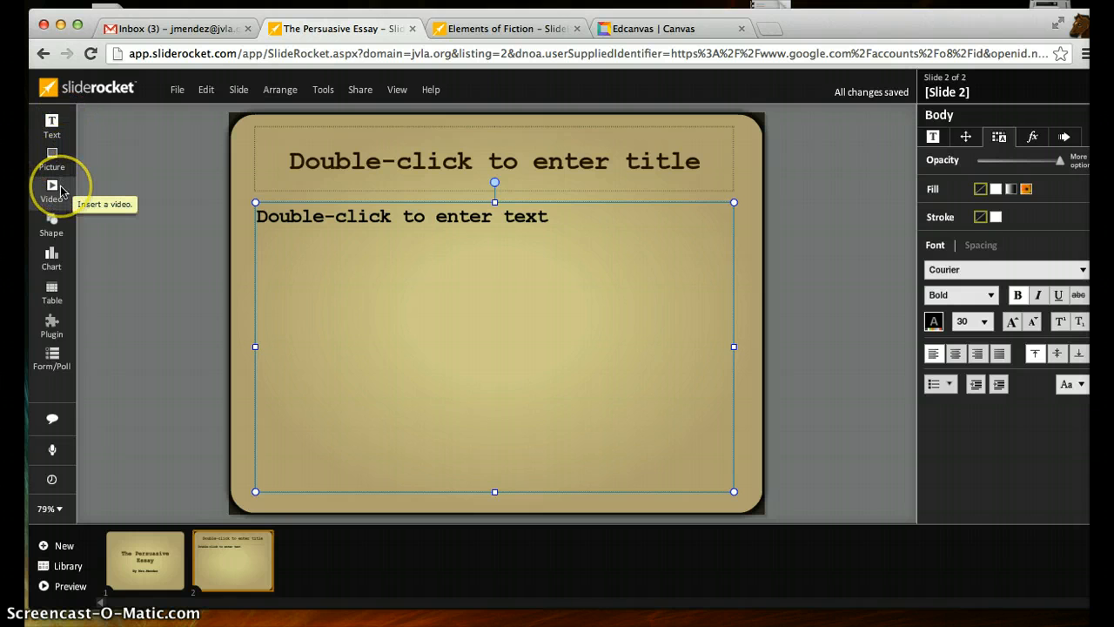
pyautogui.click(57, 214)
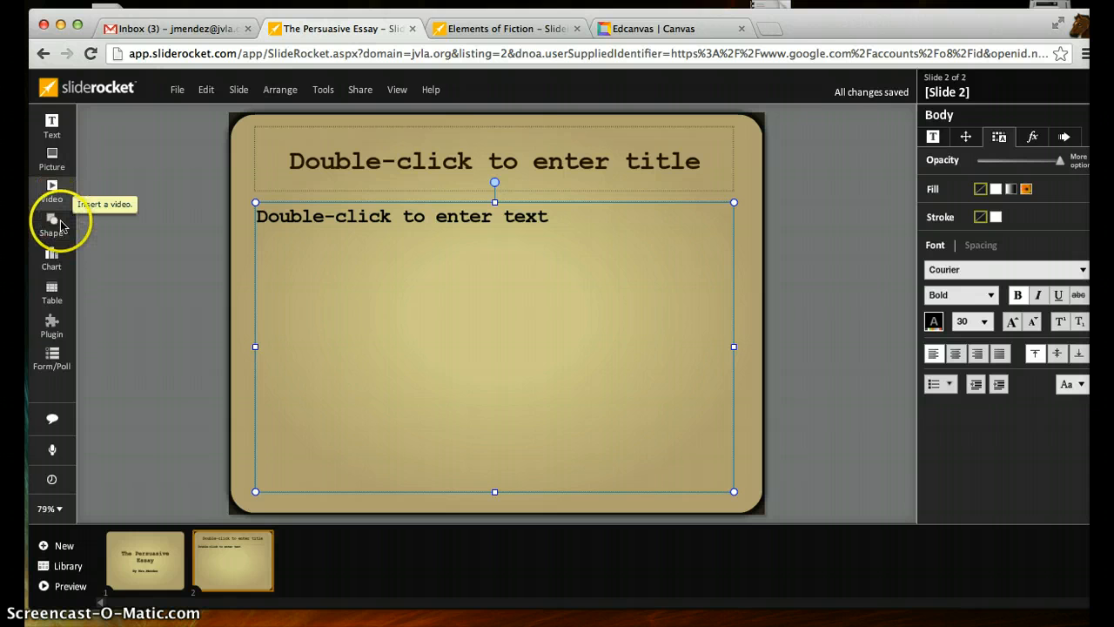
pyautogui.click(54, 219)
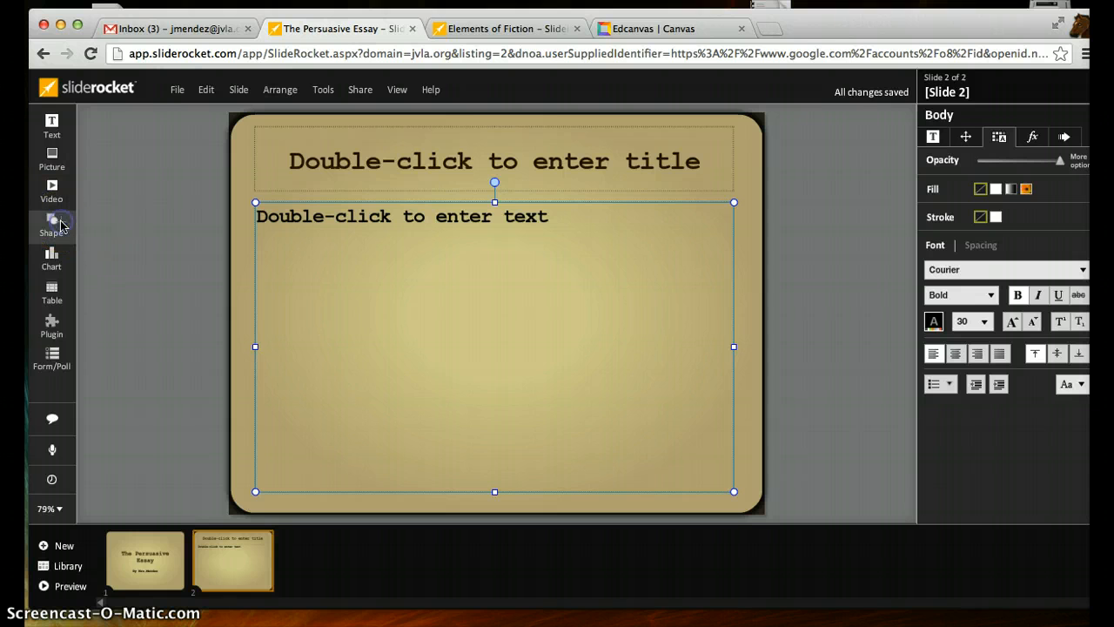
pyautogui.click(149, 217)
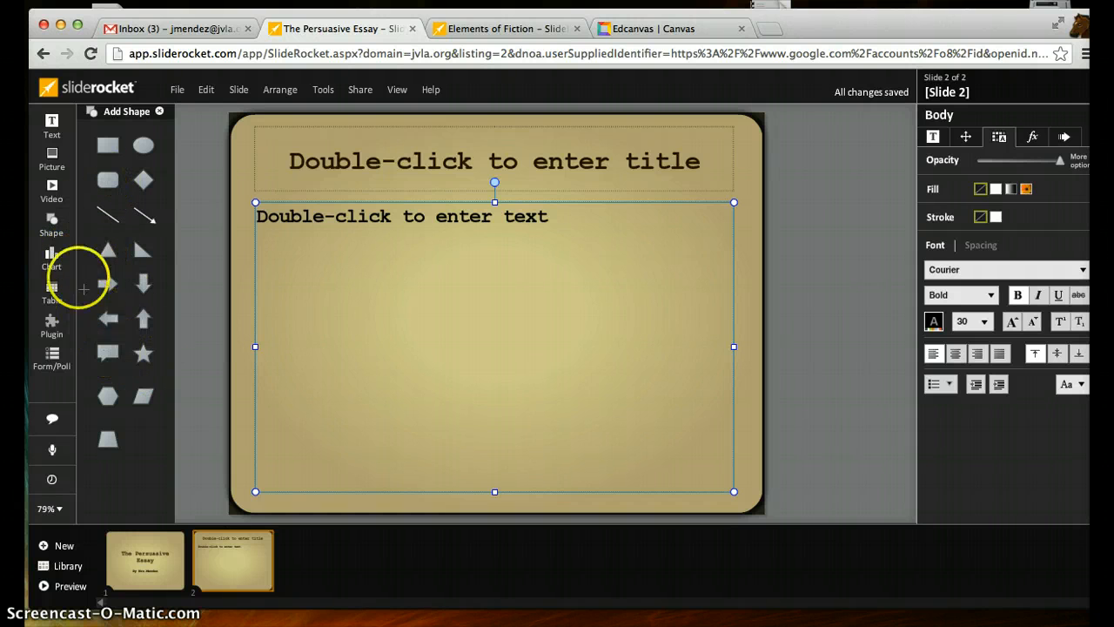
pyautogui.click(51, 253)
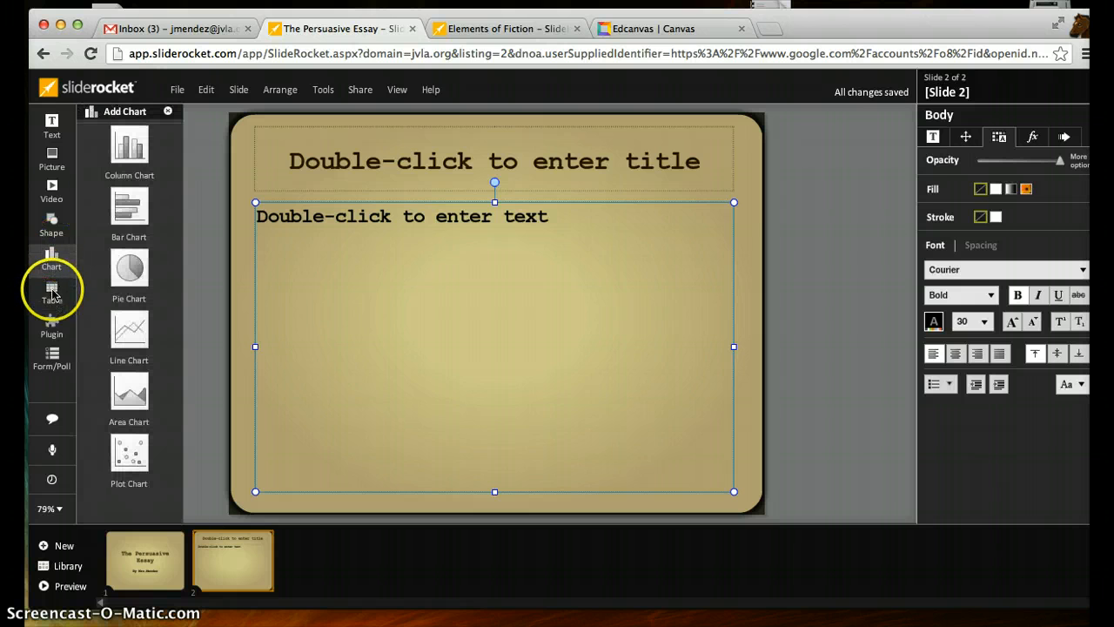
pyautogui.click(51, 296)
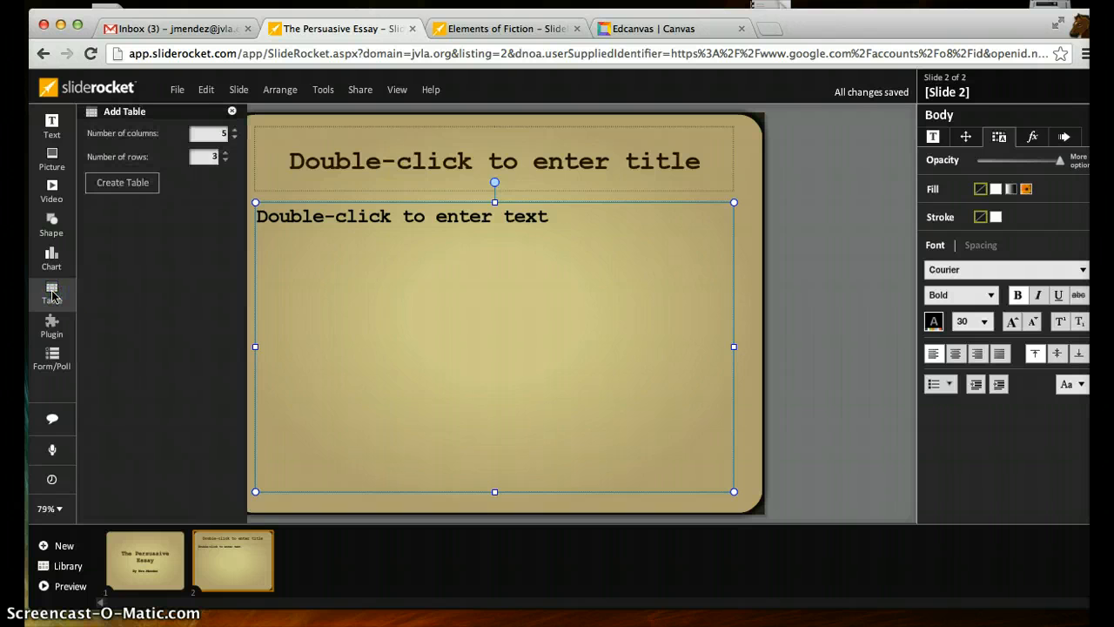
pyautogui.click(51, 324)
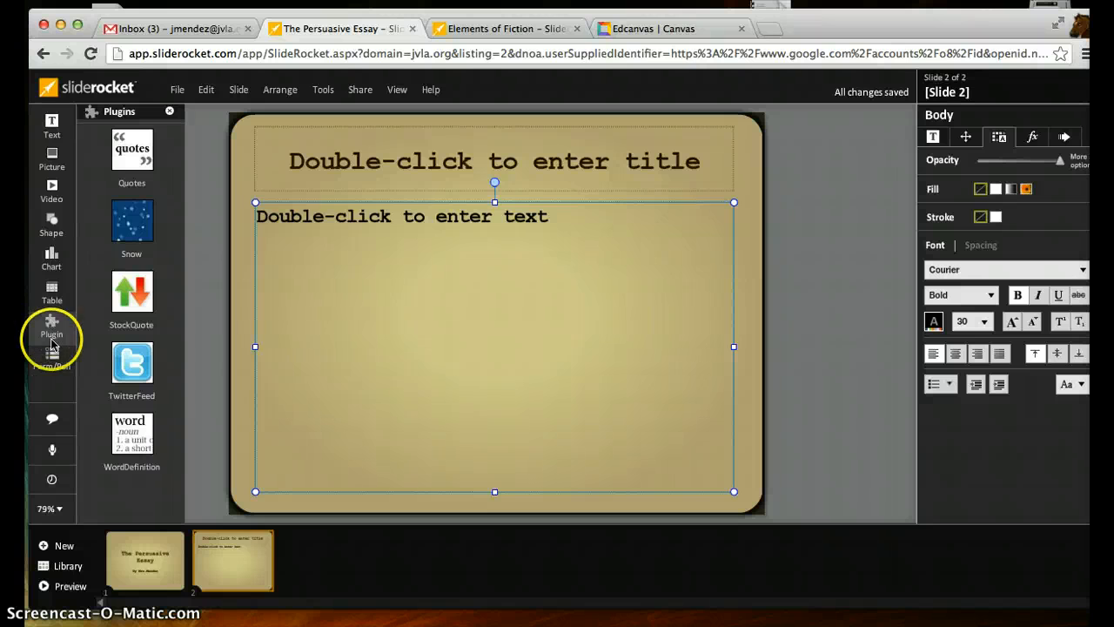
pyautogui.click(51, 359)
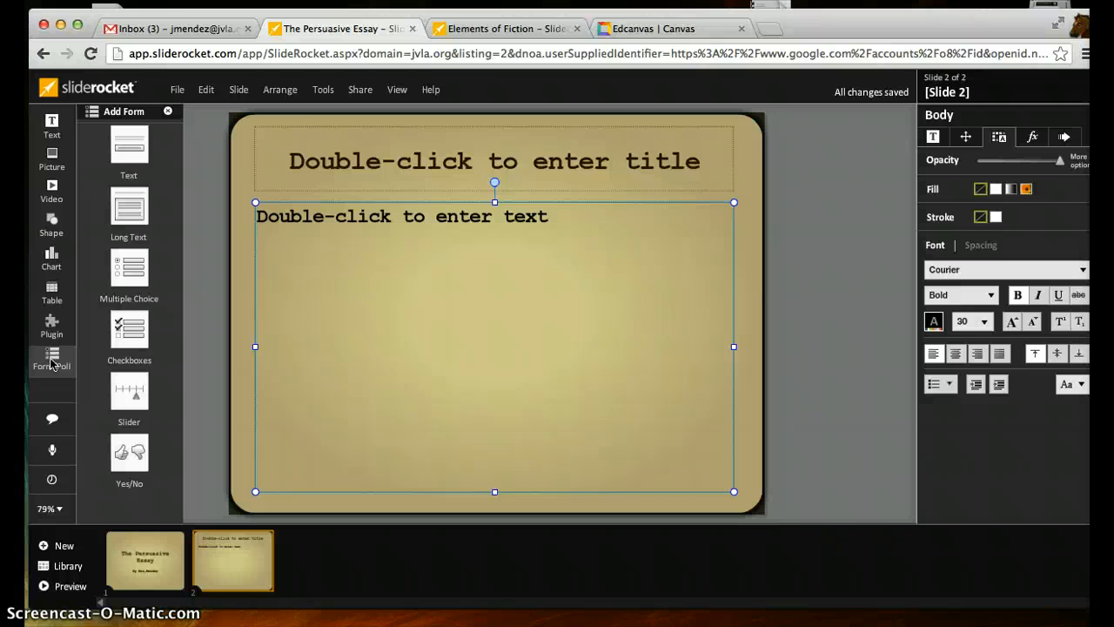
# Search Flickr for "writing" to find a picture for the second slide
pyautogui.click(56, 172)
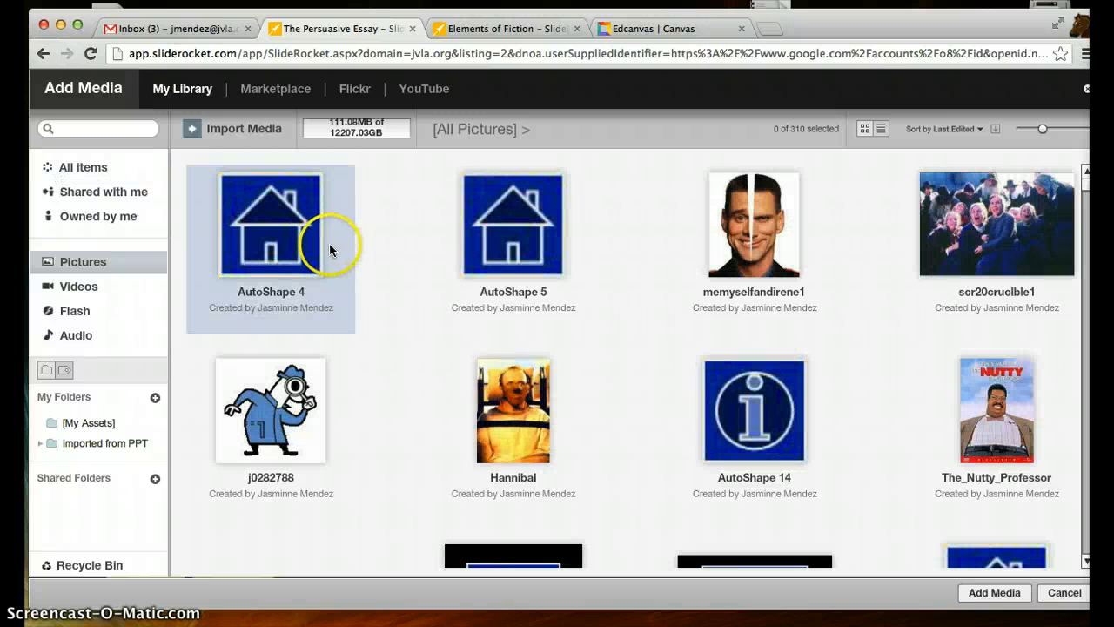
pyautogui.click(265, 130)
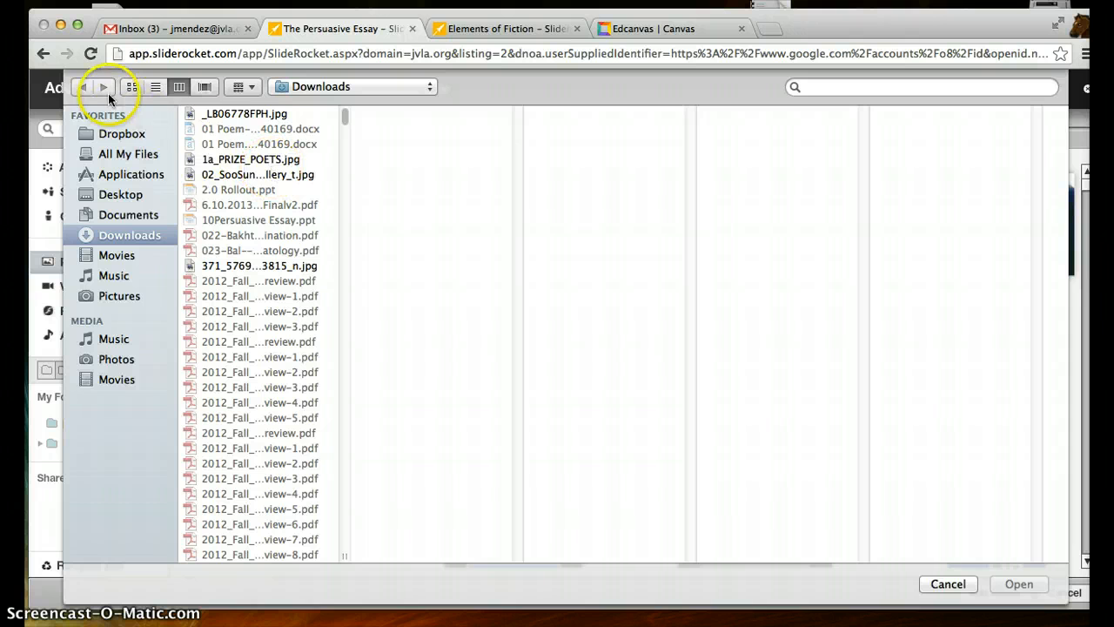
pyautogui.click(947, 576)
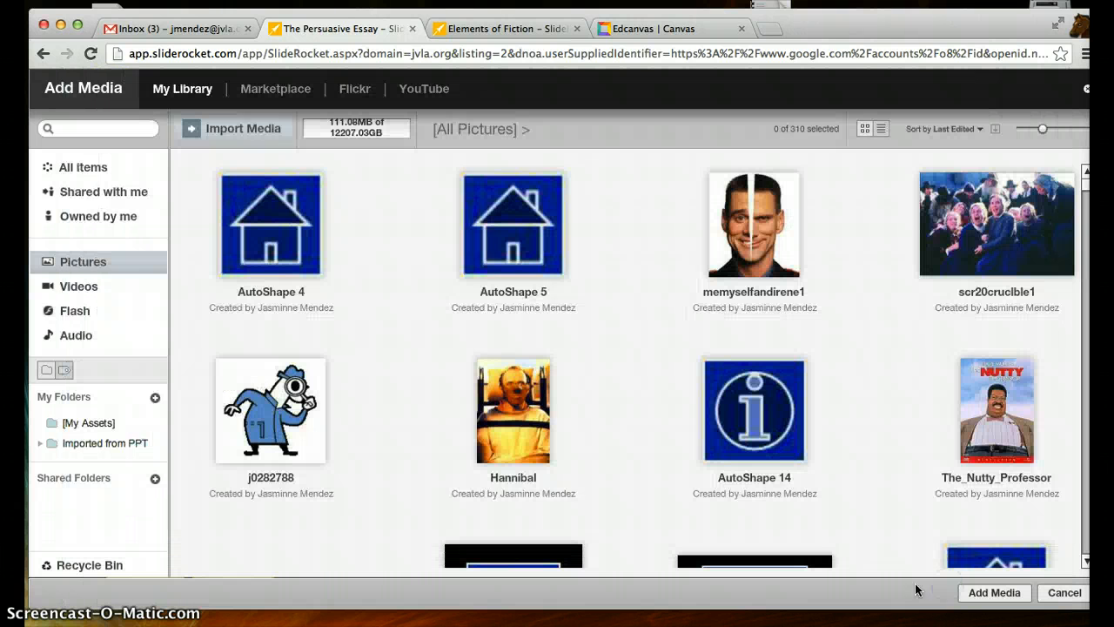
pyautogui.click(355, 91)
pyautogui.click(271, 128)
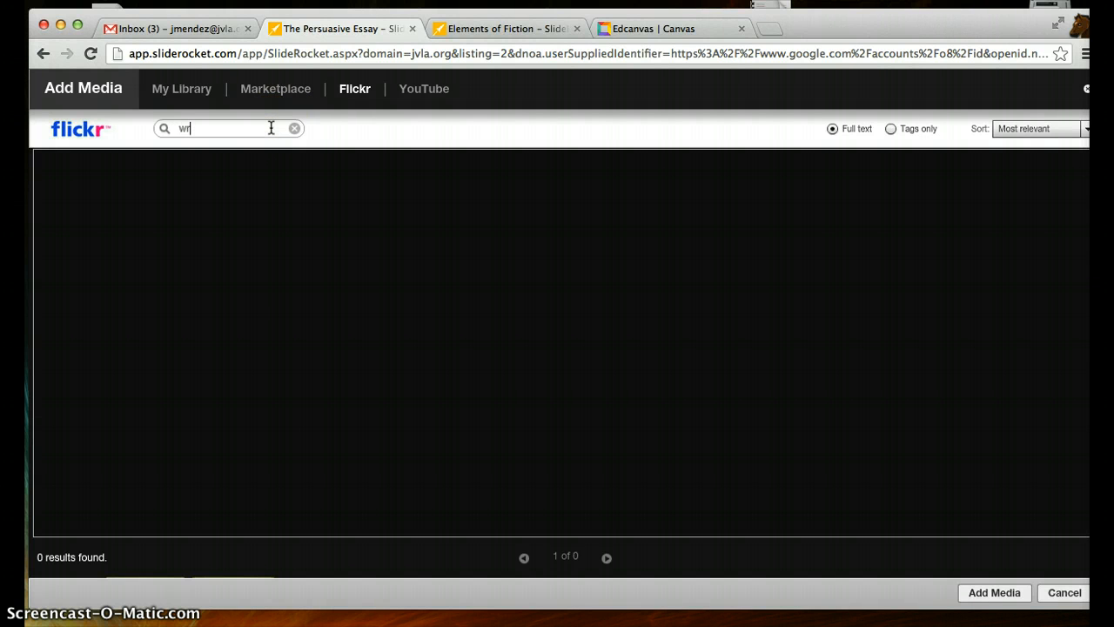
pyautogui.press('Return')
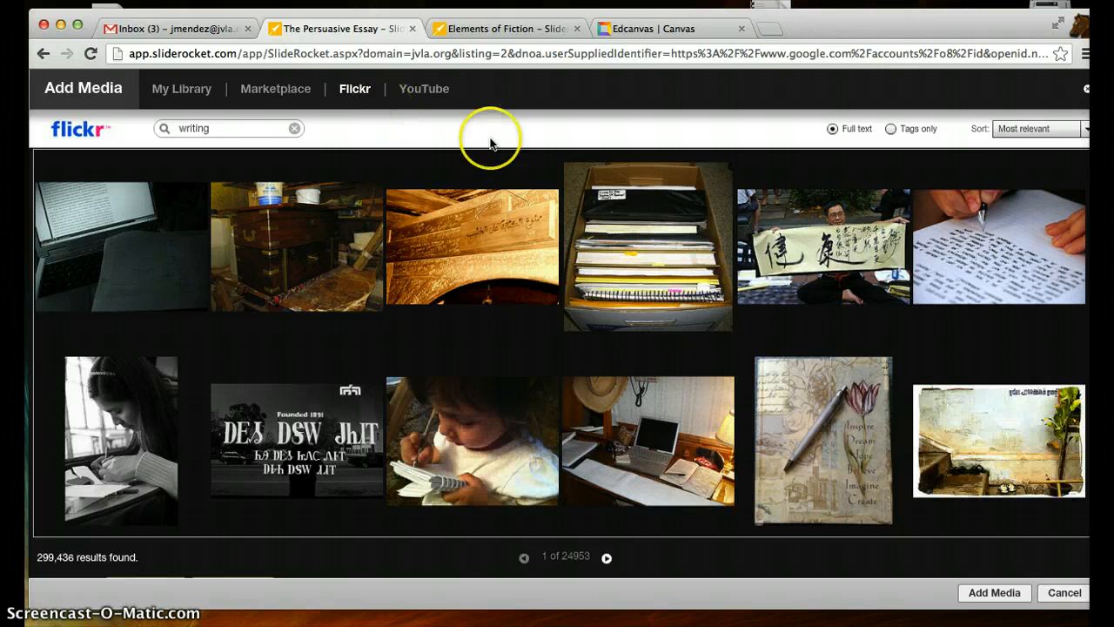
# Add the photo of a hand writing on lined paper to slide 2 and shrink it to fit below the title, at about x:60 y:124
pyautogui.click(982, 224)
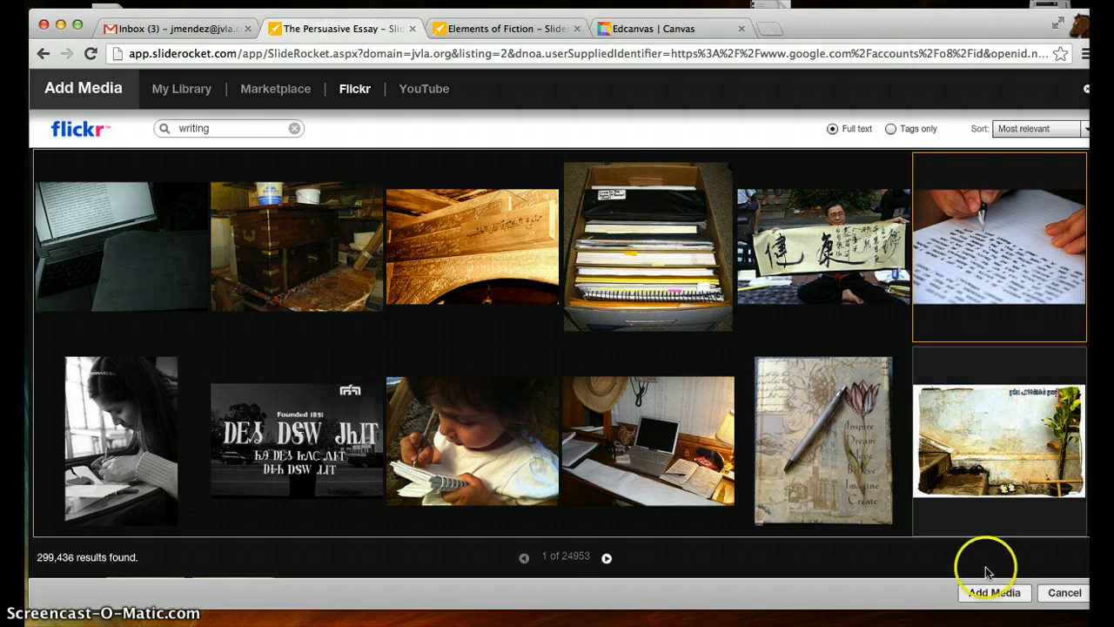
pyautogui.click(998, 594)
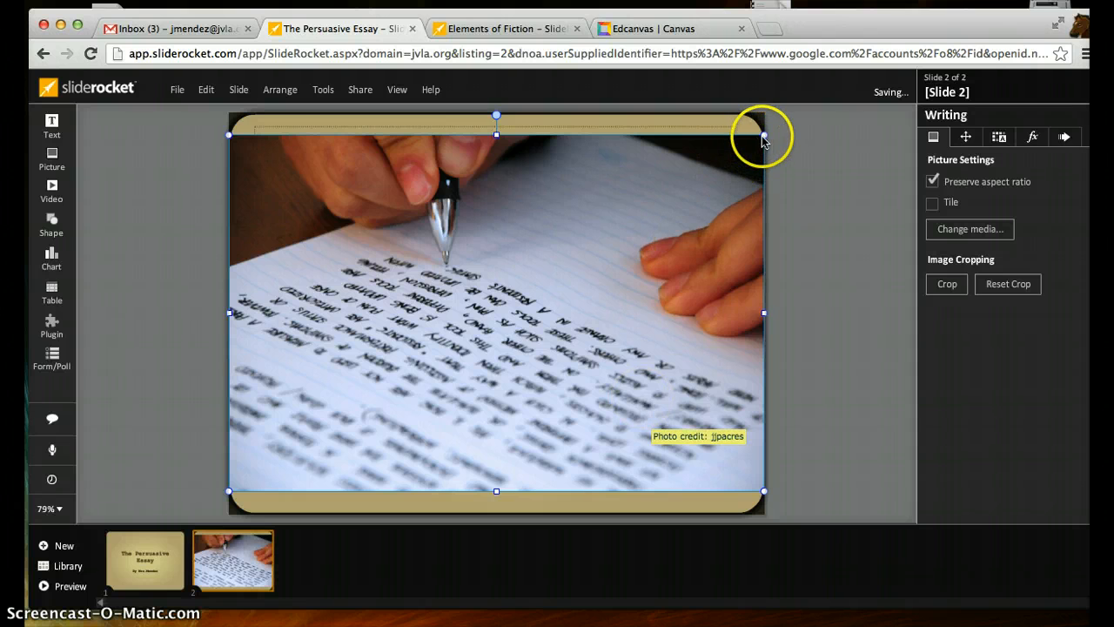
pyautogui.moveTo(764, 135); pyautogui.dragTo(683, 239)
pyautogui.moveTo(561, 252); pyautogui.dragTo(599, 258)
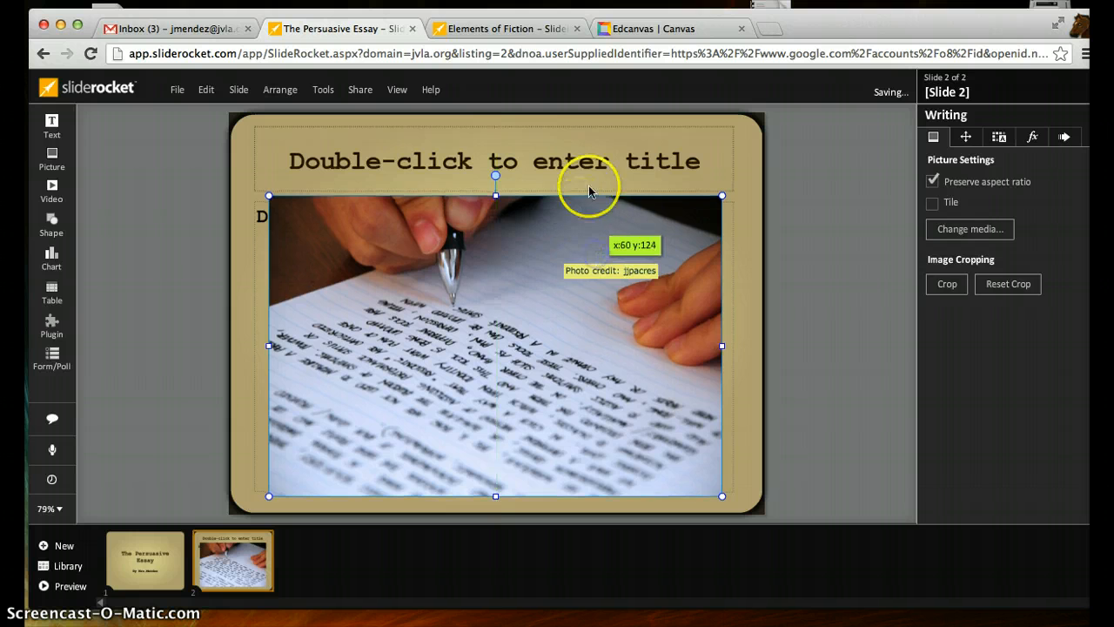
# Enter "Writing Your Essay" as the title of slide 2
pyautogui.click(599, 162)
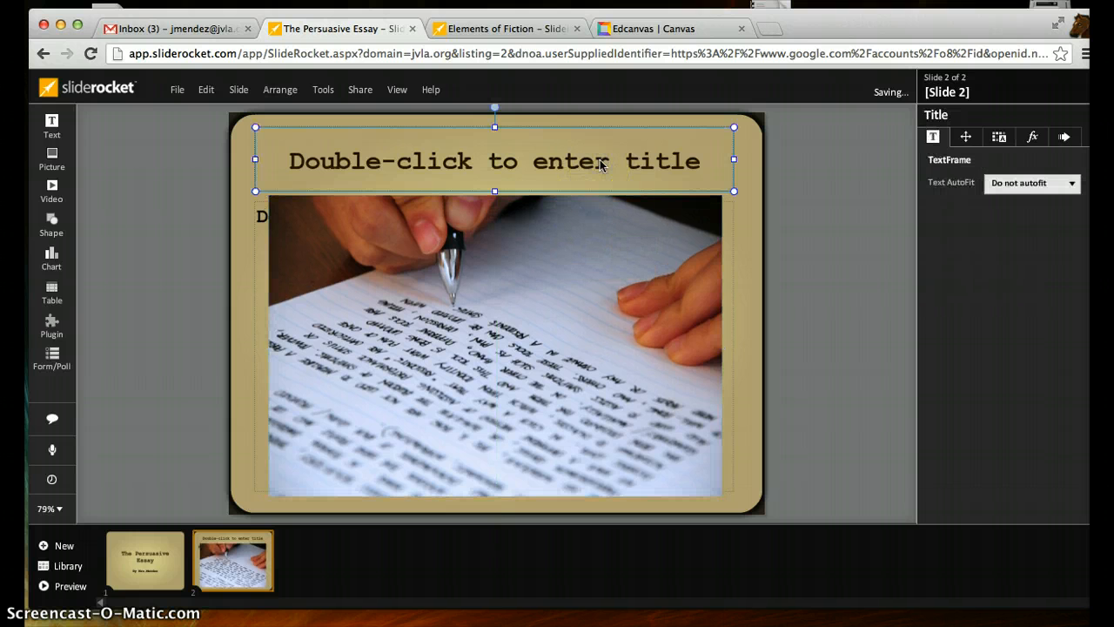
pyautogui.doubleClick(600, 162)
pyautogui.write('Writing Your ')
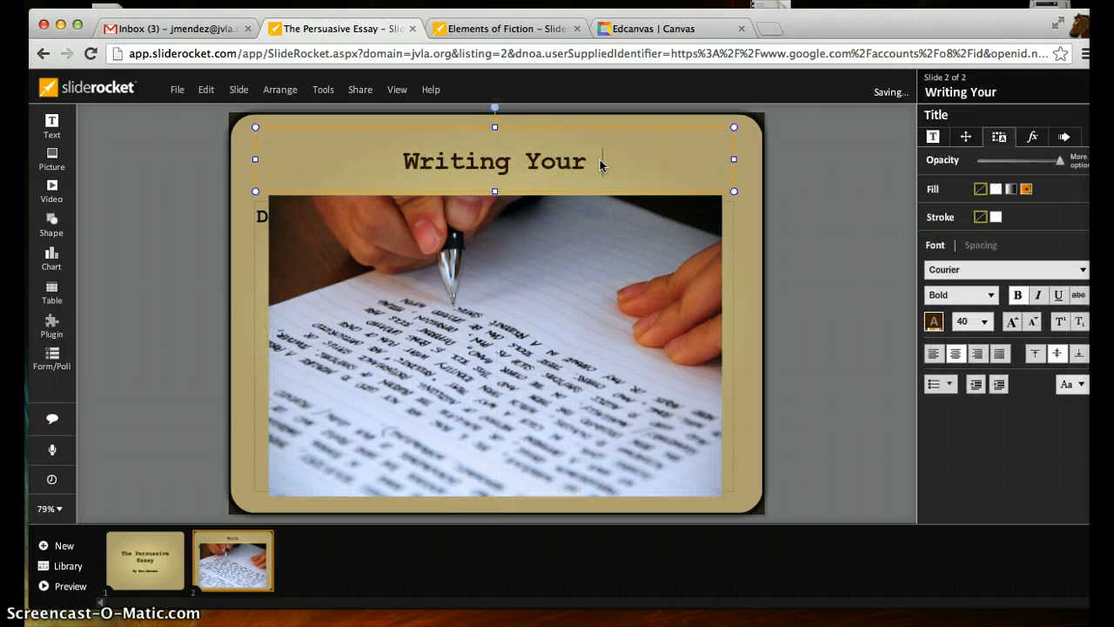
pyautogui.write('Essay')
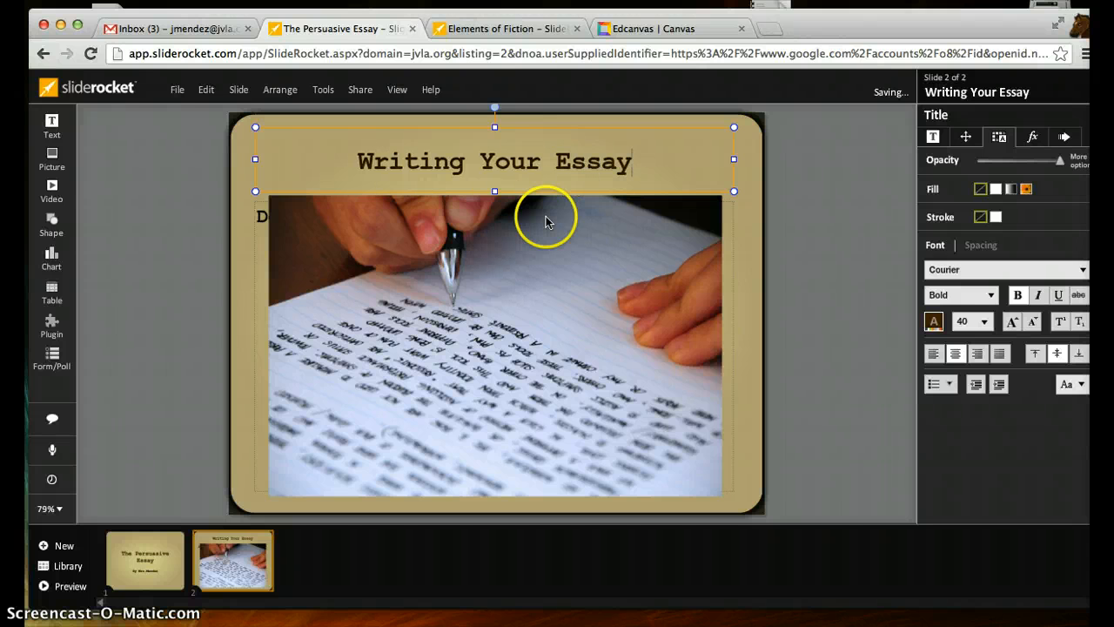
pyautogui.click(537, 260)
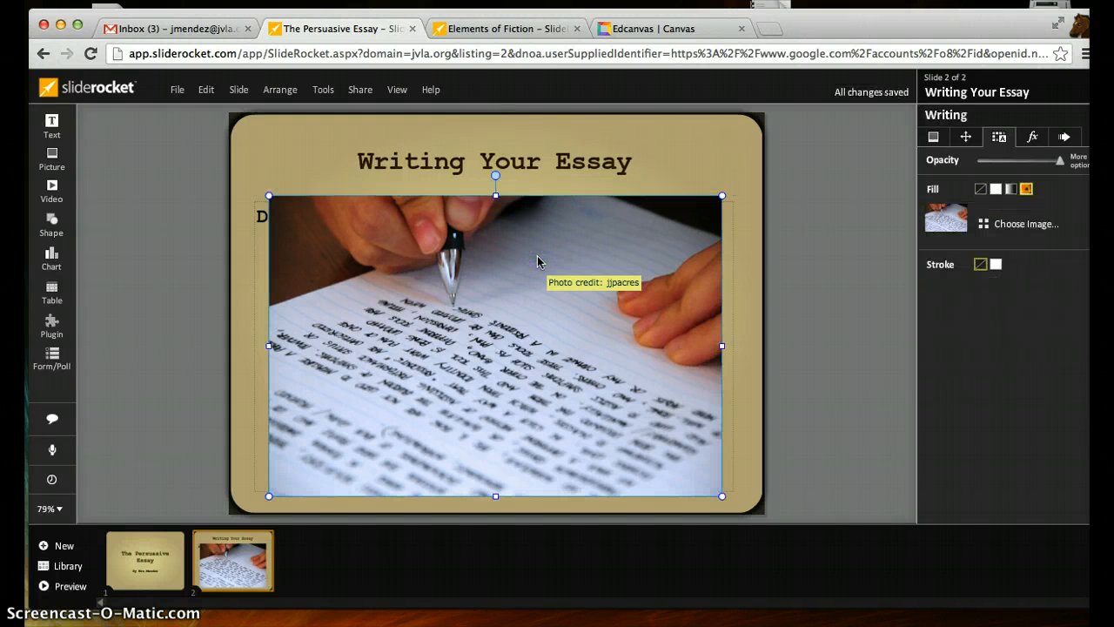
pyautogui.click(548, 150)
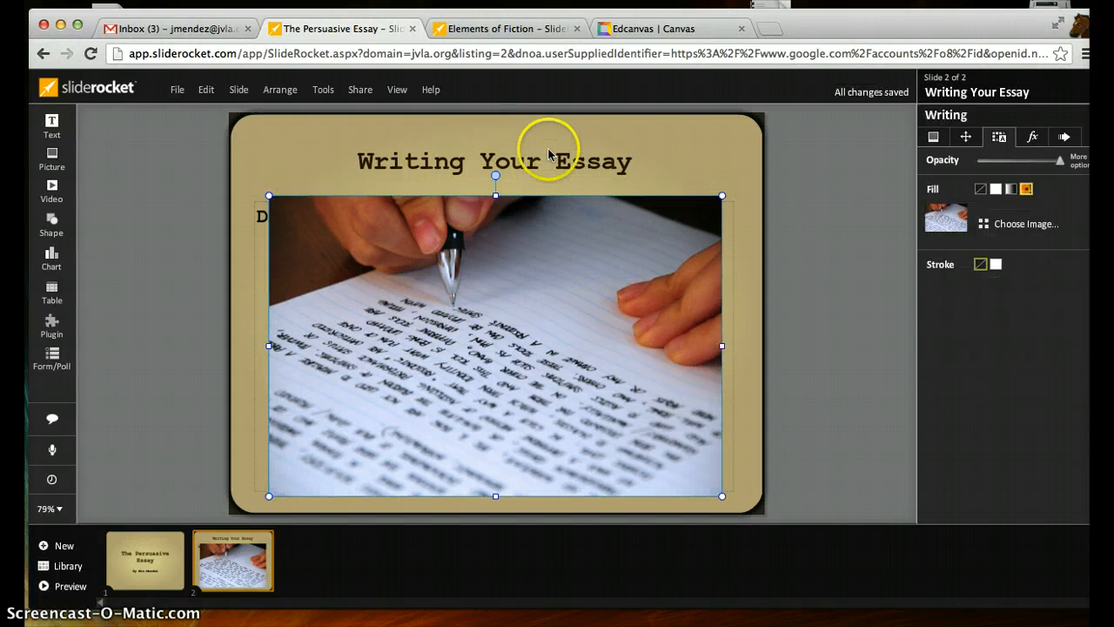
# Add a third slide and enter "The Writing Process" as its title
pyautogui.click(60, 551)
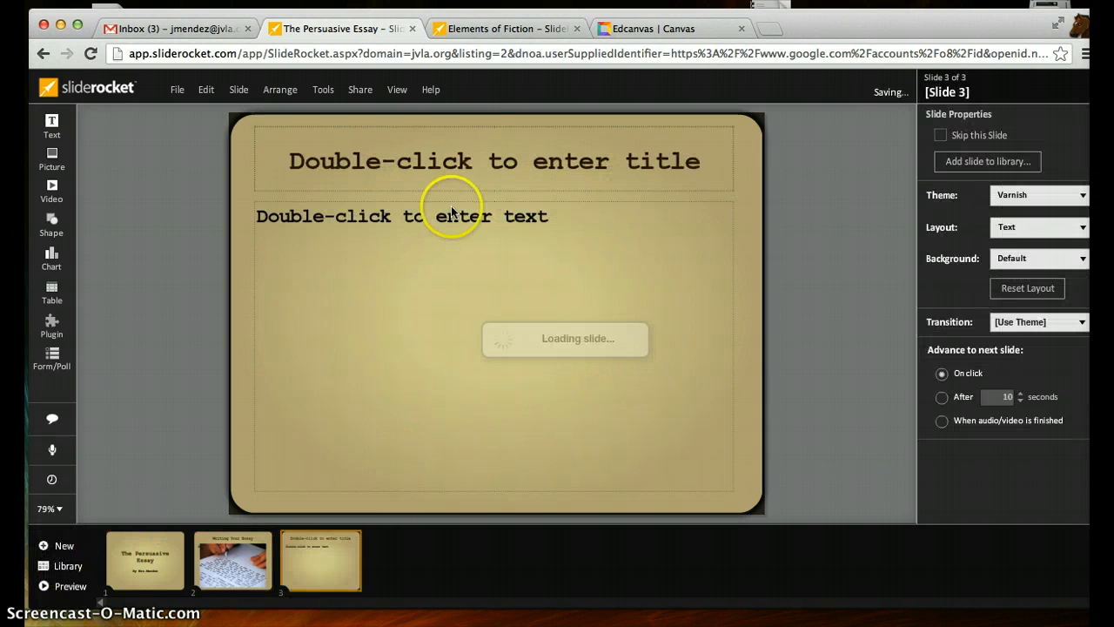
pyautogui.click(496, 173)
pyautogui.doubleClick(495, 175)
pyautogui.write('Th')
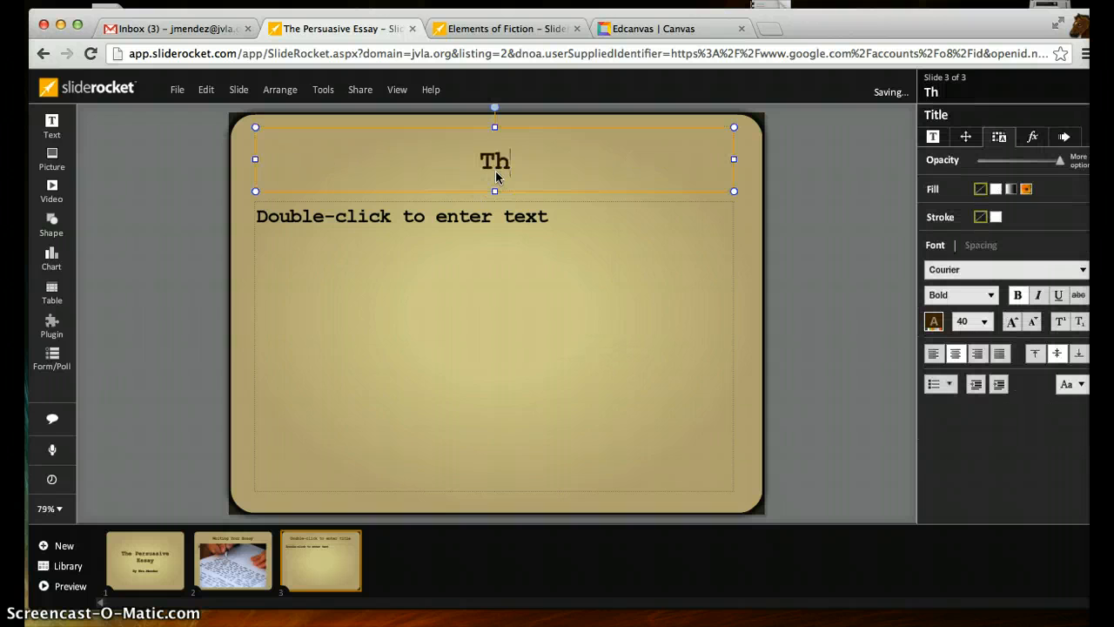
pyautogui.write('e Writing P')
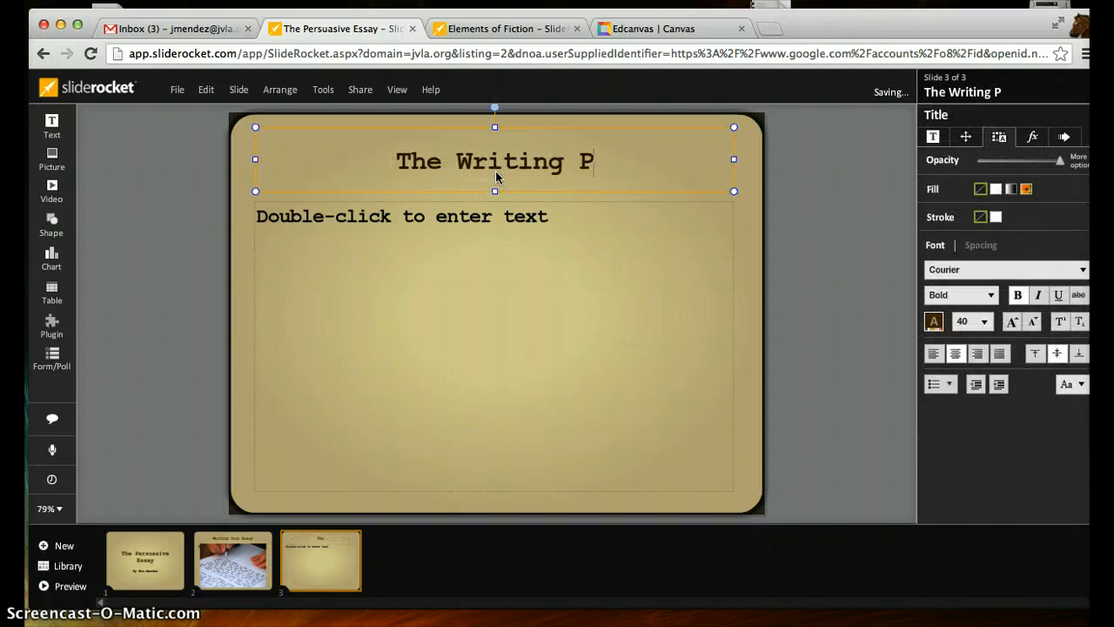
pyautogui.write('rocess')
pyautogui.click(487, 305)
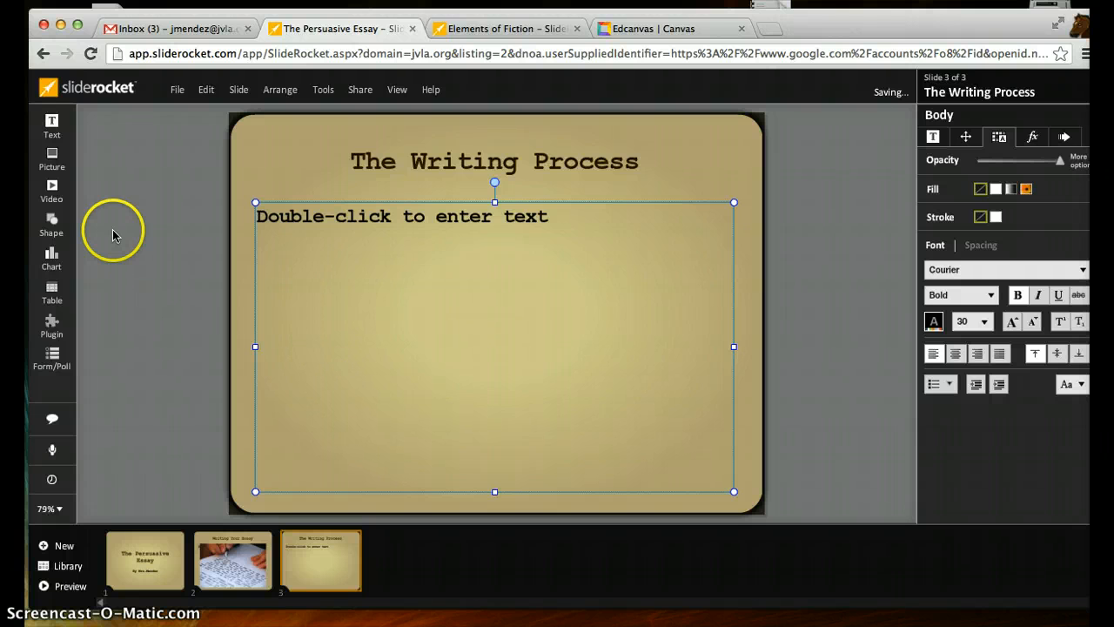
# Start adding a video to slide 3, using YouTube as the media source
pyautogui.click(65, 192)
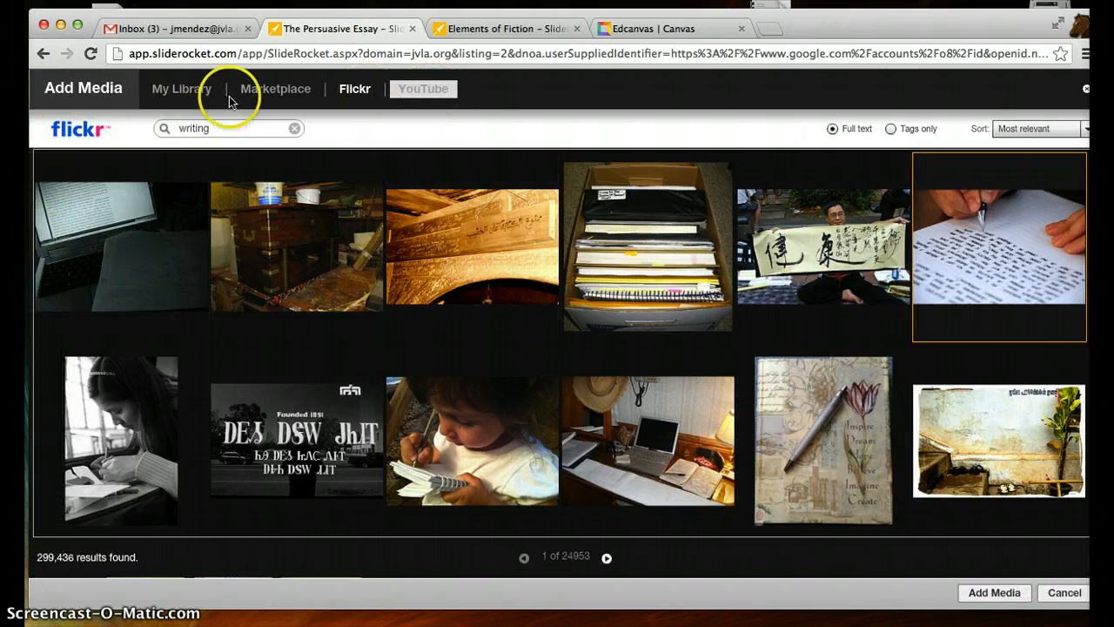
pyautogui.click(200, 94)
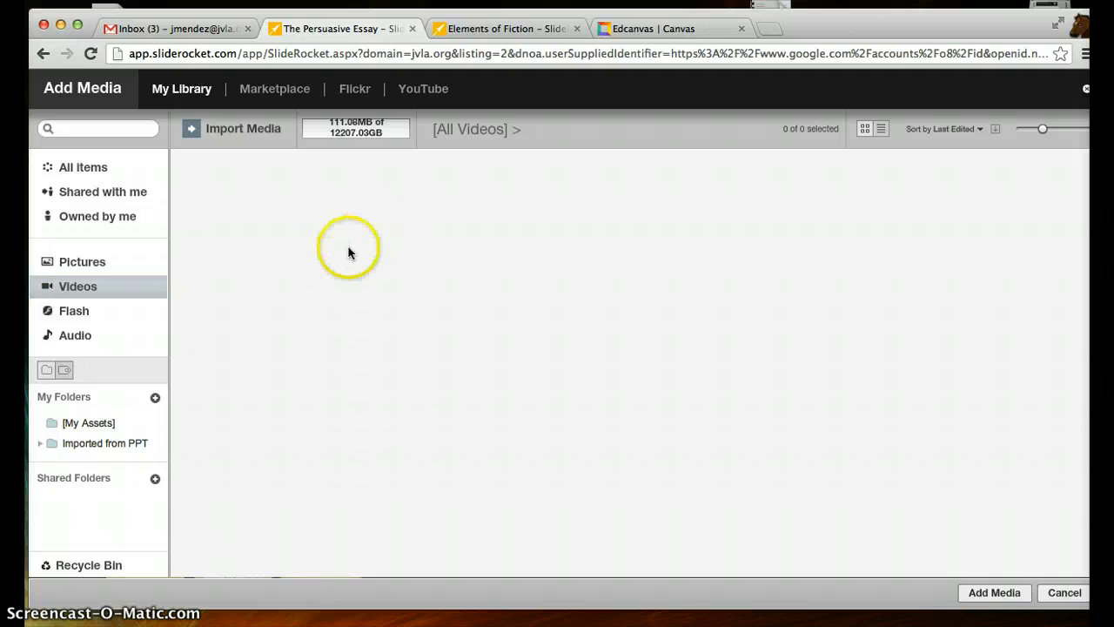
pyautogui.click(264, 131)
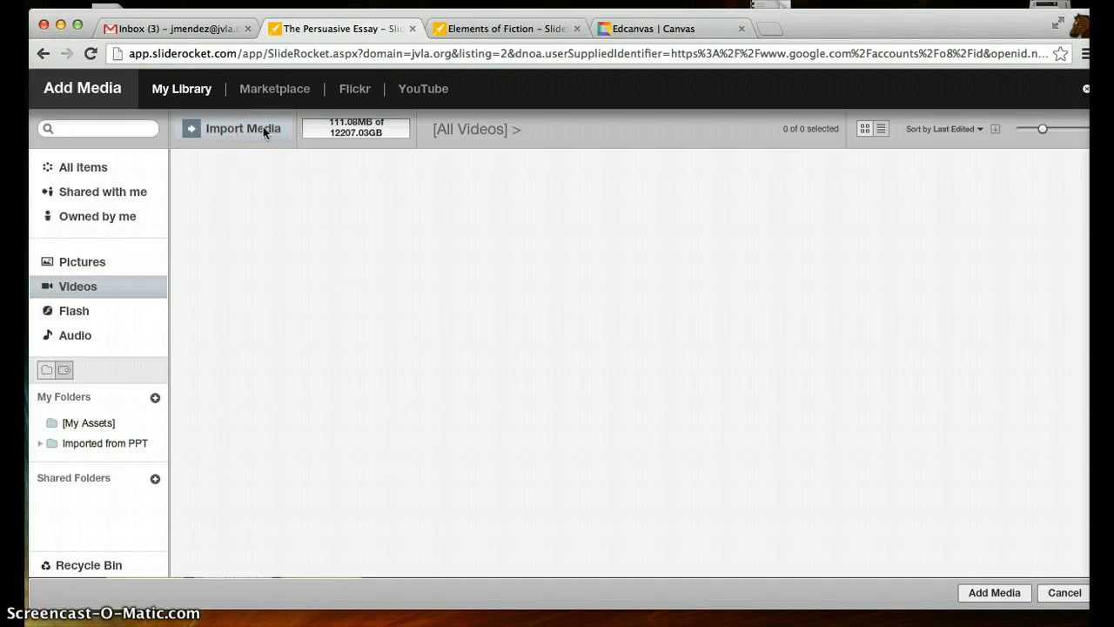
pyautogui.click(423, 87)
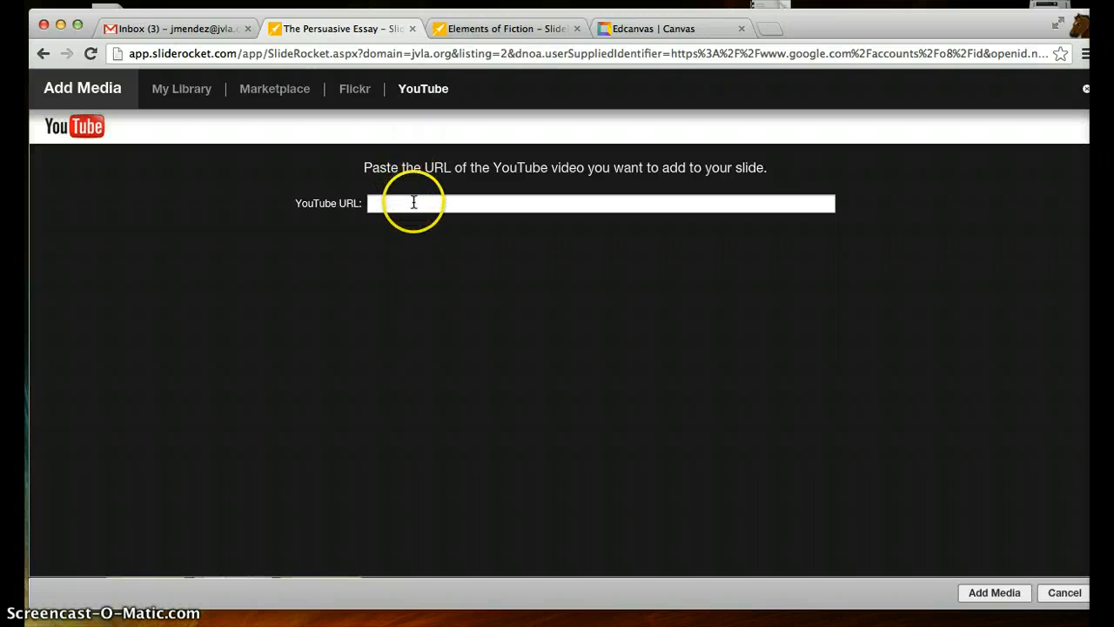
pyautogui.click(413, 202)
pyautogui.write('http://portal.sliderocket.com/AZMNS/PersonalNarrativePPT')
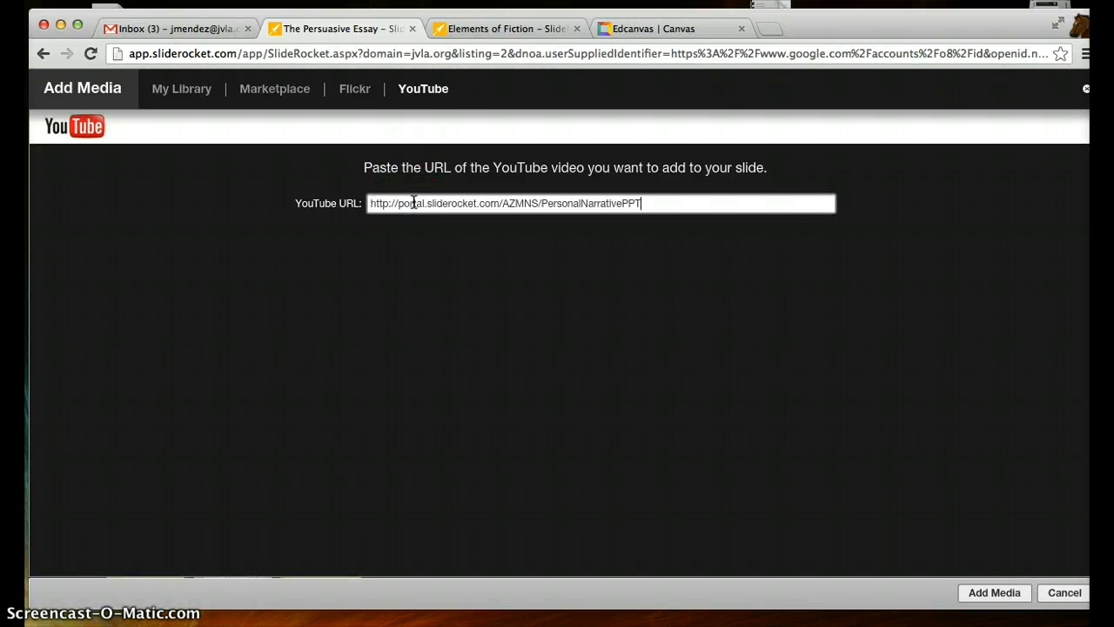
pyautogui.moveTo(644, 203); pyautogui.dragTo(364, 214)
pyautogui.press('BackSpace')
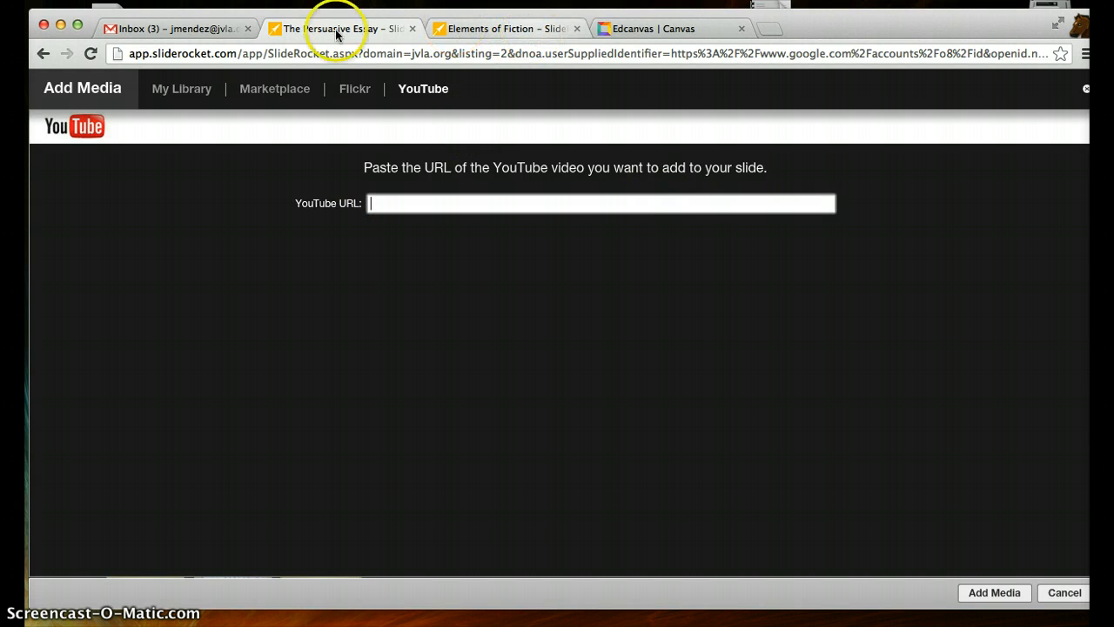
# Open YouTube in the Elements of Fiction browser tab and search for "the writing process"
pyautogui.click(504, 29)
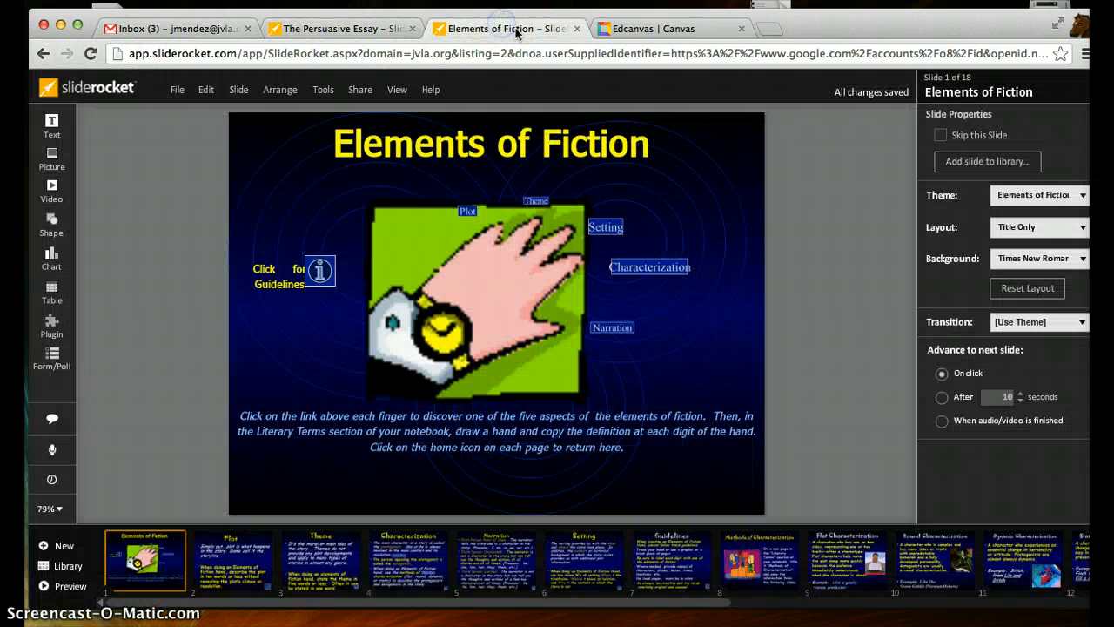
pyautogui.click(625, 50)
pyautogui.write('y')
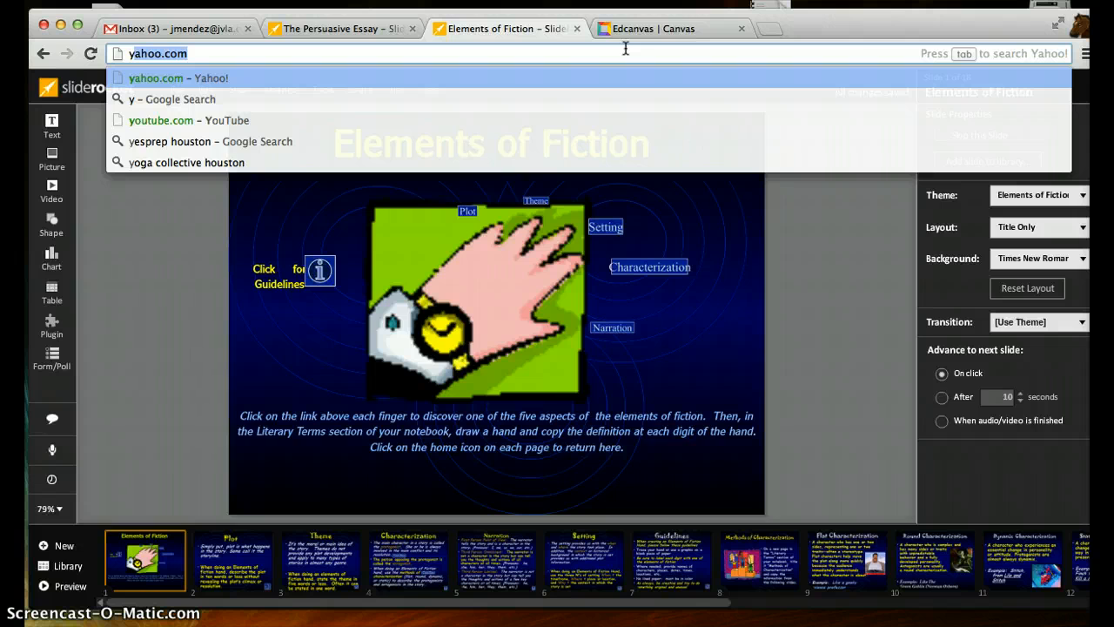
pyautogui.write('outube')
pyautogui.press('Return')
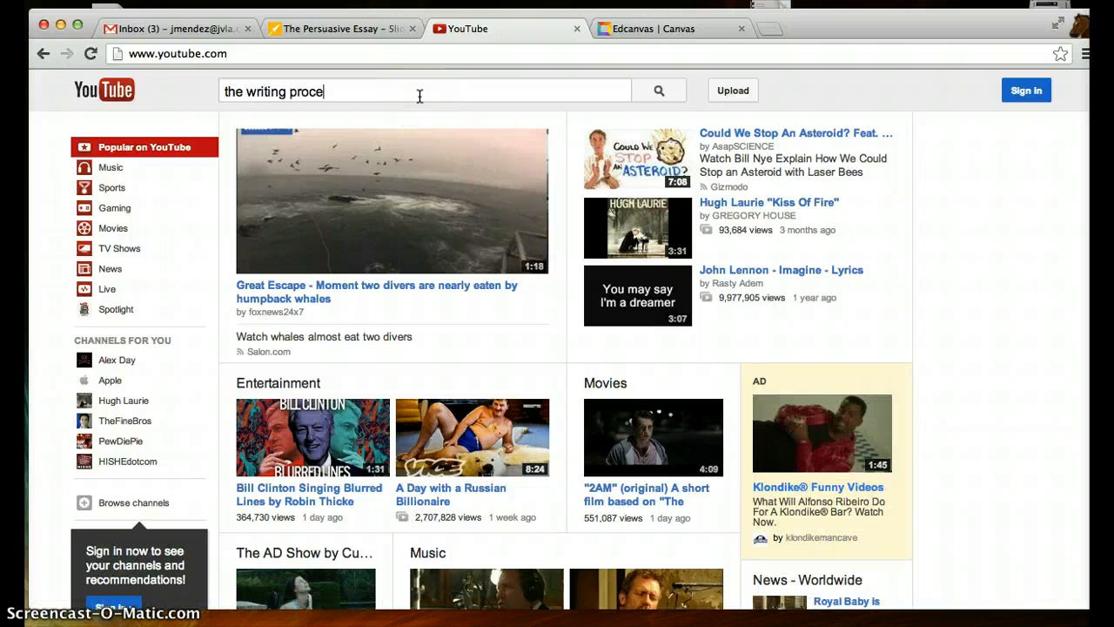
pyautogui.press('Return')
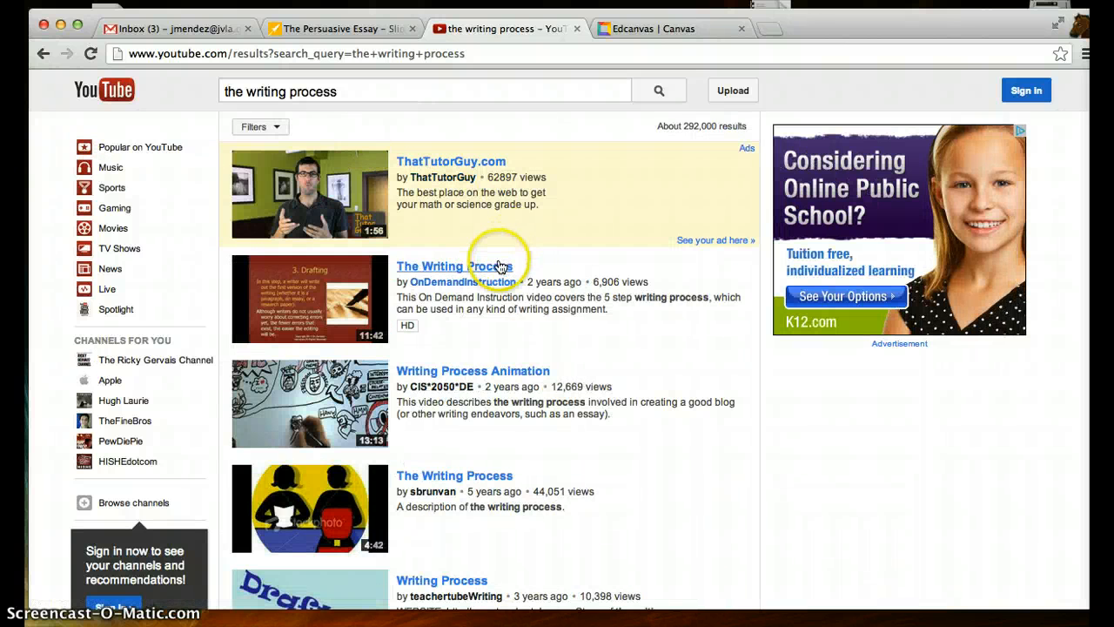
pyautogui.click(516, 372)
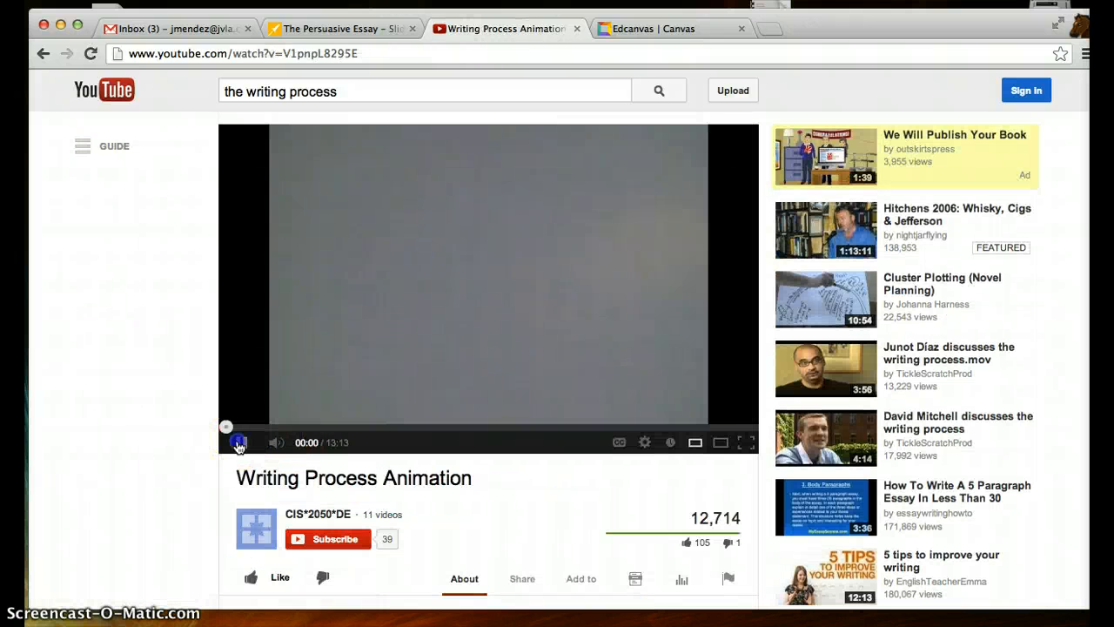
pyautogui.click(522, 574)
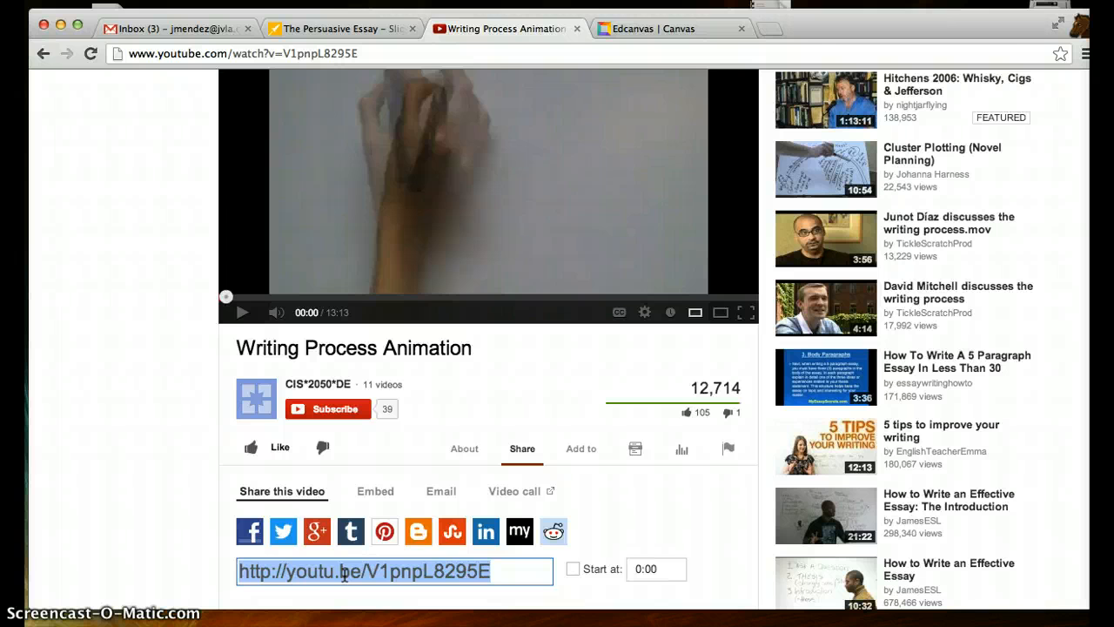
pyautogui.click(298, 30)
pyautogui.click(385, 200)
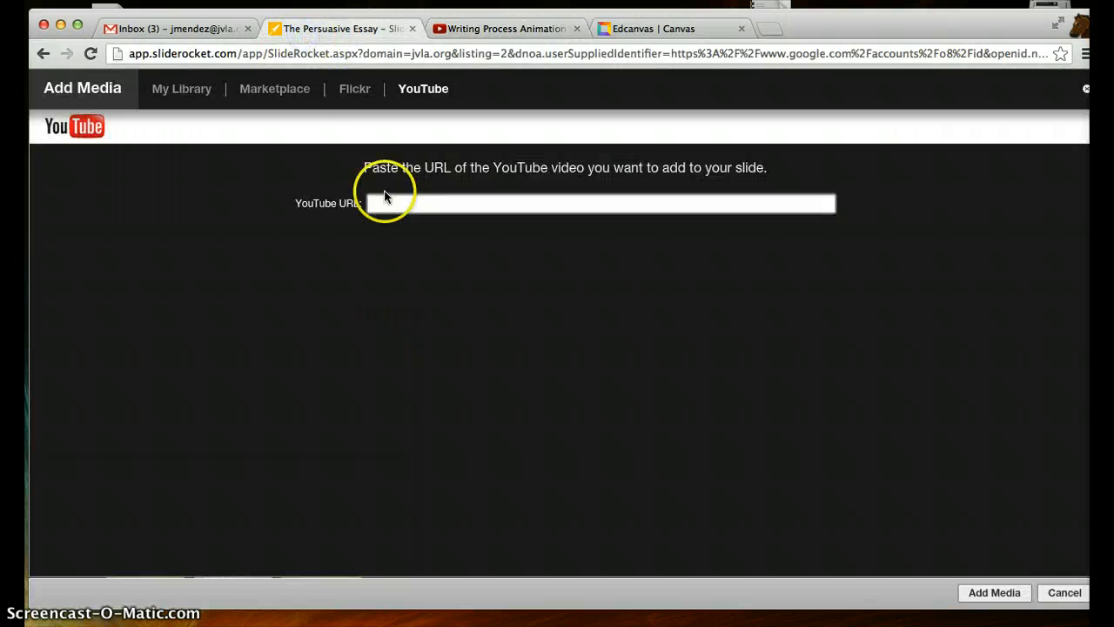
pyautogui.write('http://youtu.be/V1pnpL8295E')
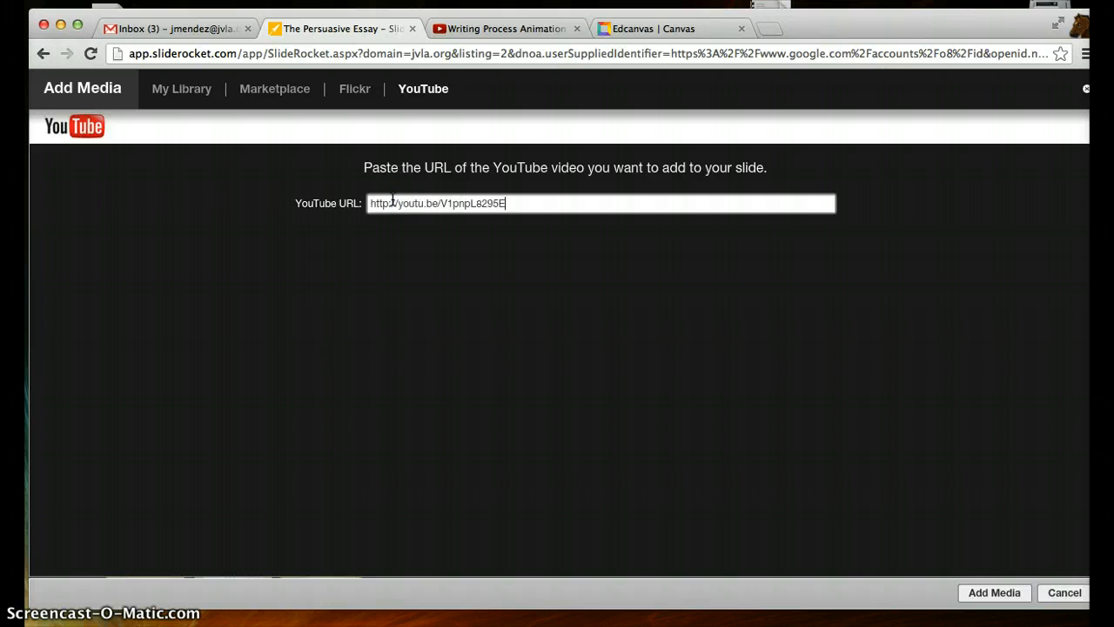
pyautogui.press('Return')
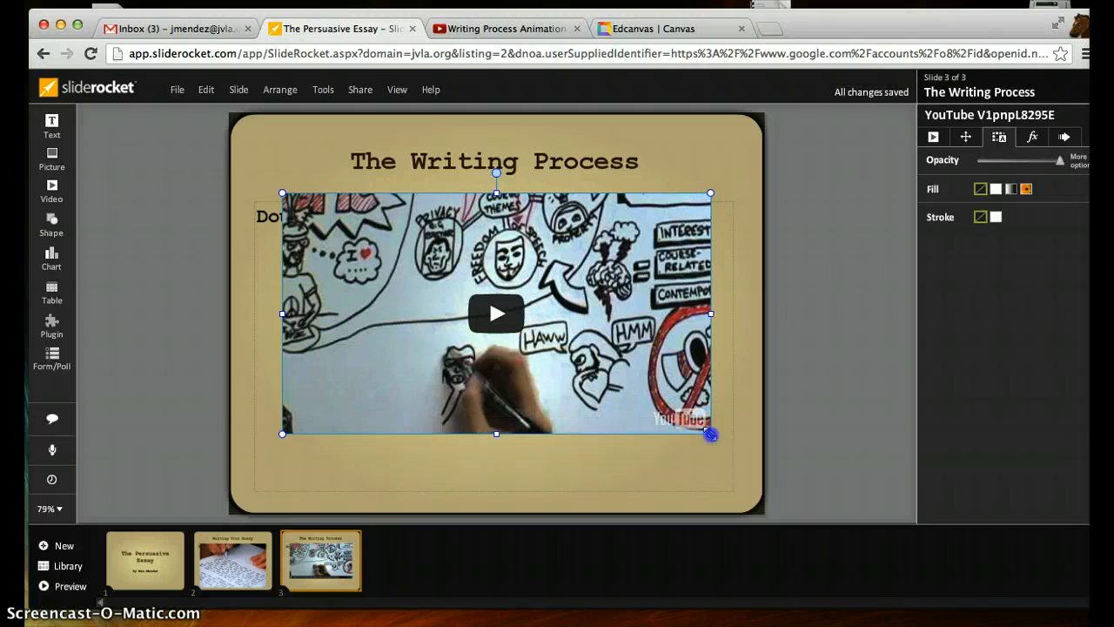
# Enlarge the video slightly on slide 3 and deselect it
pyautogui.moveTo(710, 431); pyautogui.dragTo(727, 453)
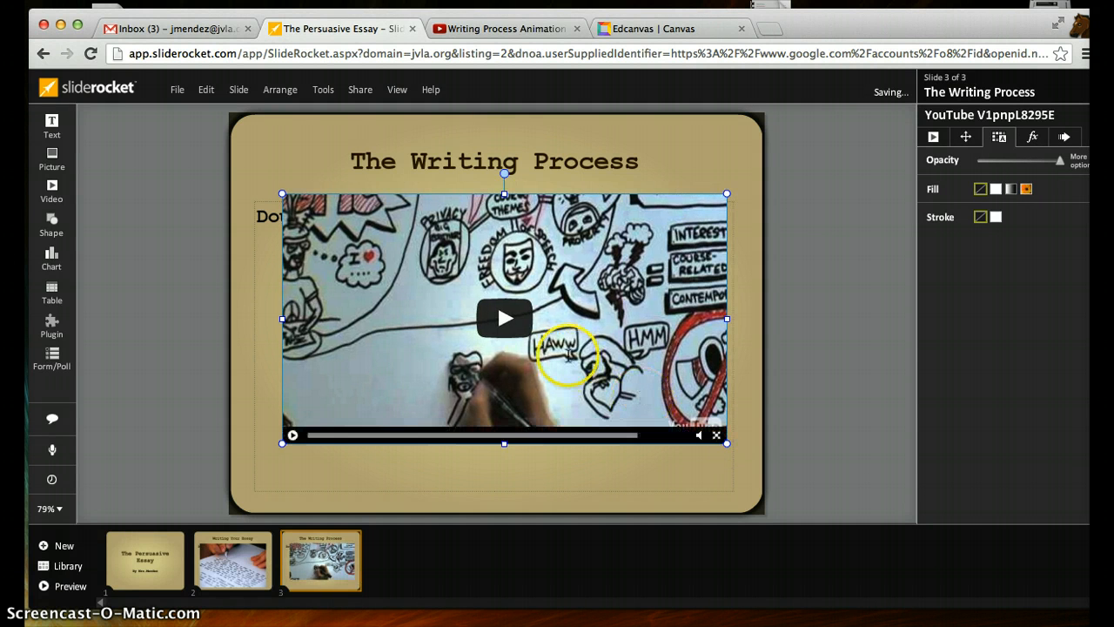
pyautogui.click(838, 284)
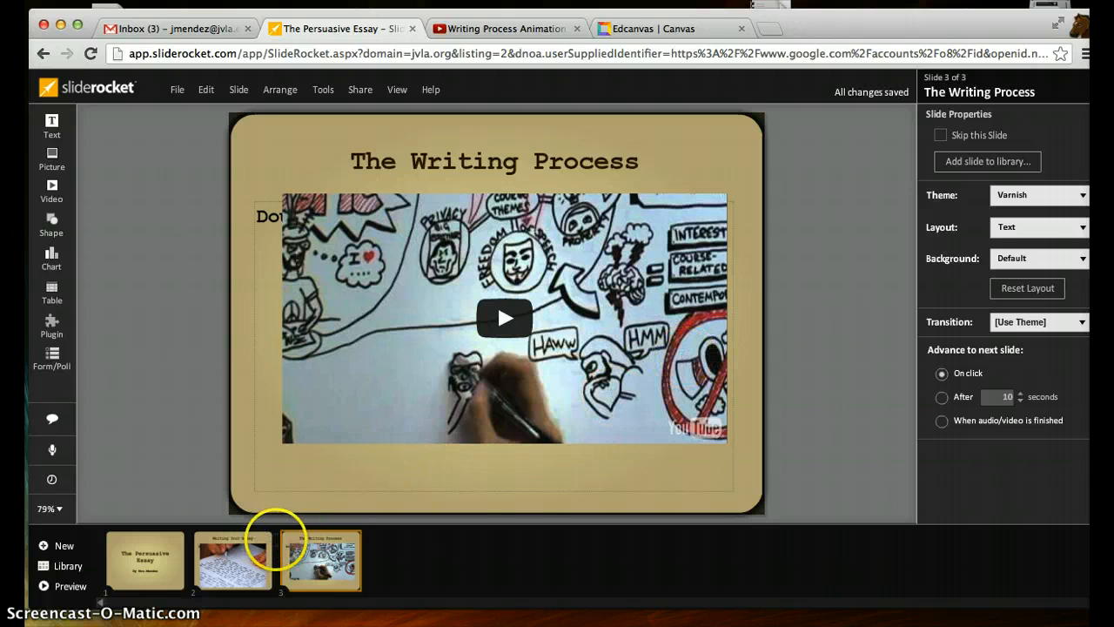
pyautogui.click(401, 569)
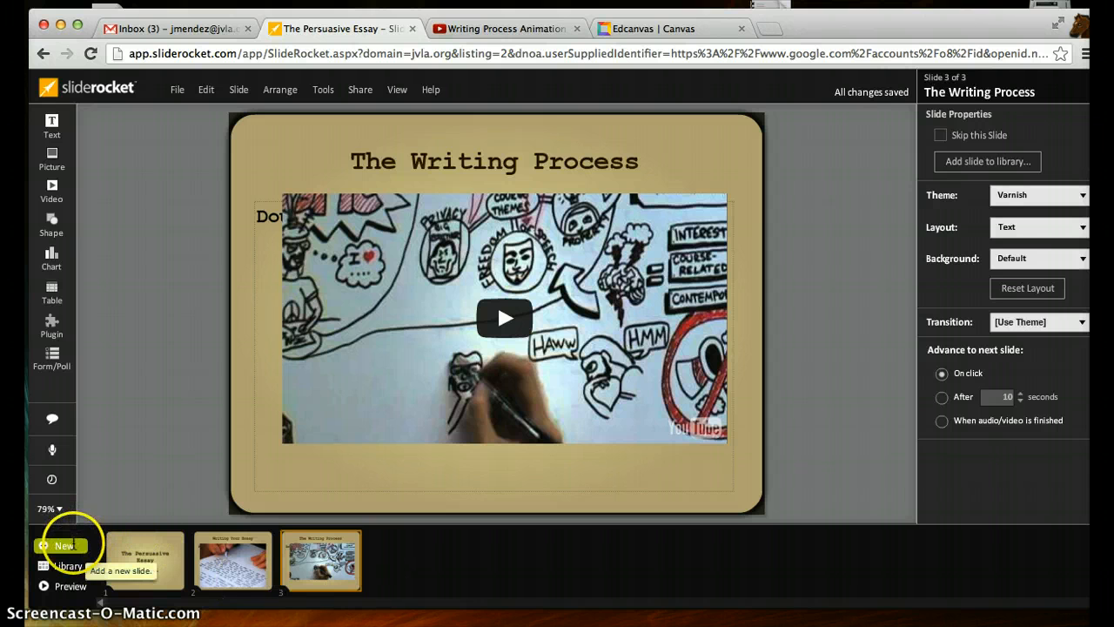
# Add a fourth slide and insert a multiple-choice poll question on it
pyautogui.click(74, 544)
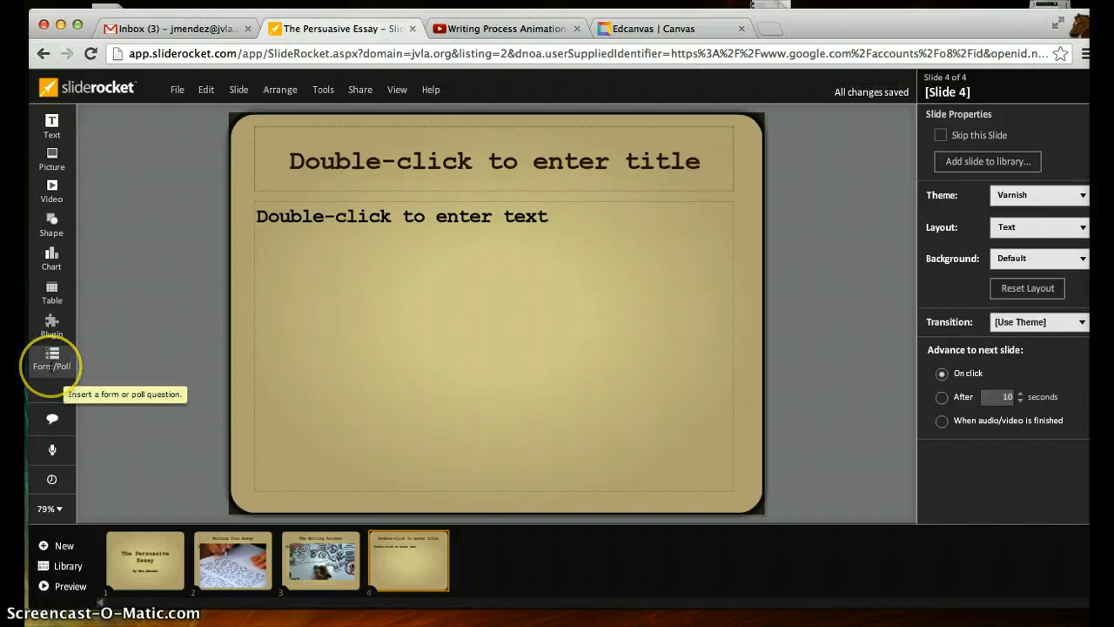
pyautogui.click(52, 366)
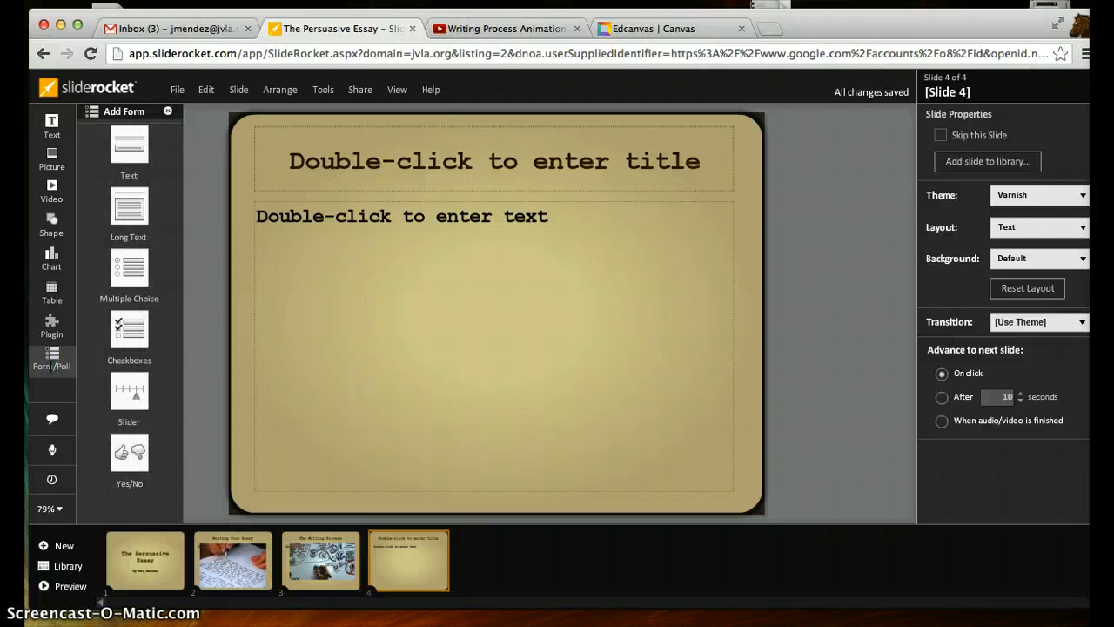
pyautogui.click(143, 277)
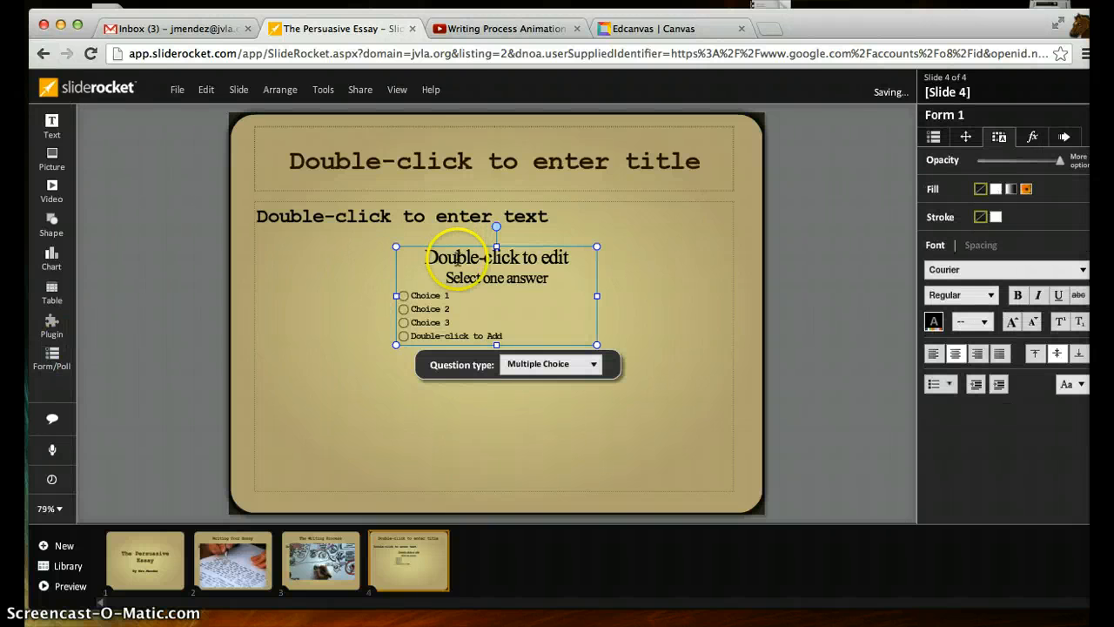
# Enter "Steps of the Writing Process" as the poll question and widen the form so the question fits on one line
pyautogui.doubleClick(580, 259)
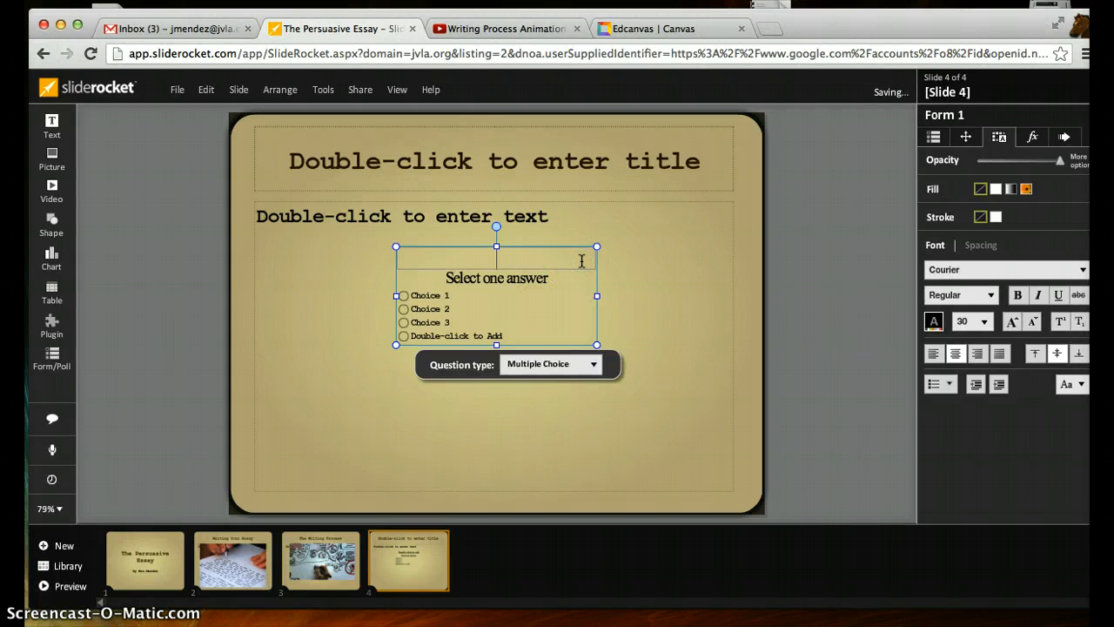
pyautogui.write('Steps of the Wri')
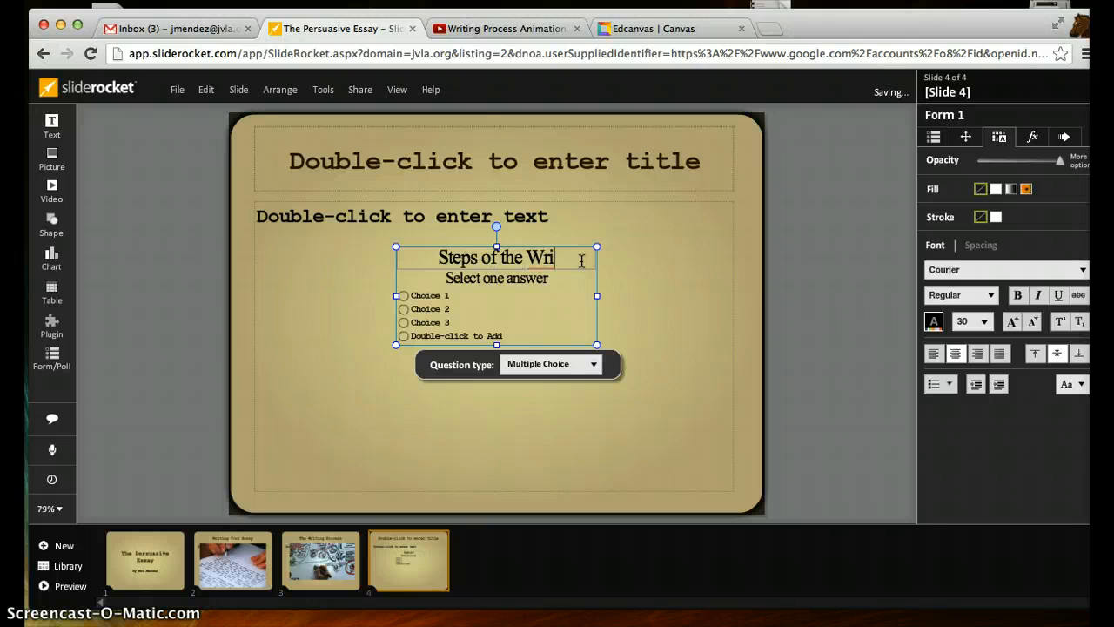
pyautogui.write('ting Process')
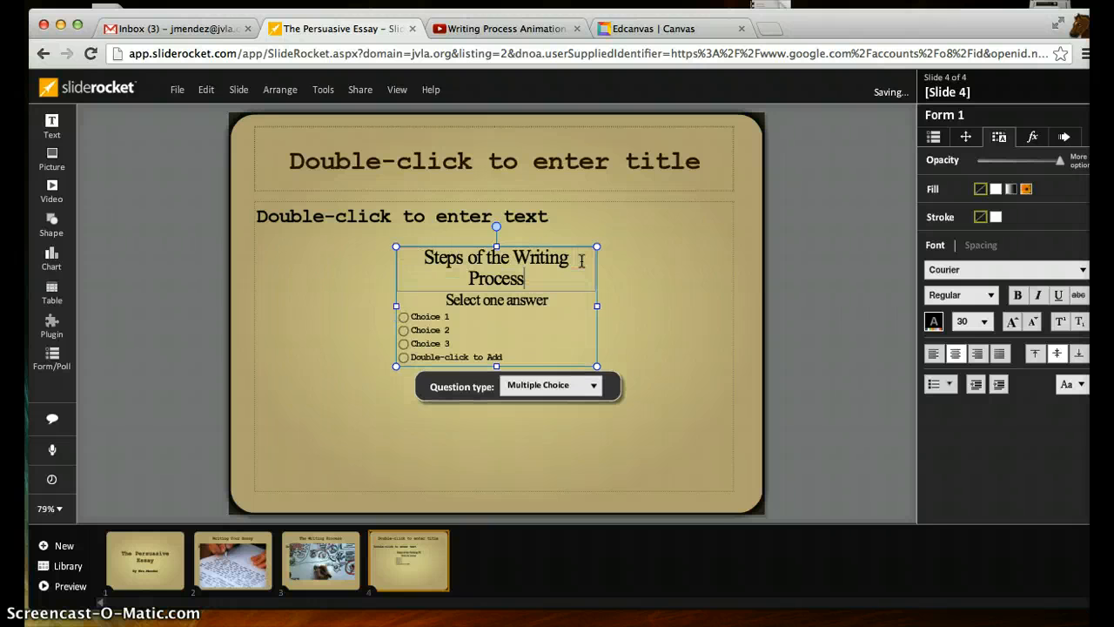
pyautogui.moveTo(592, 362); pyautogui.dragTo(673, 400)
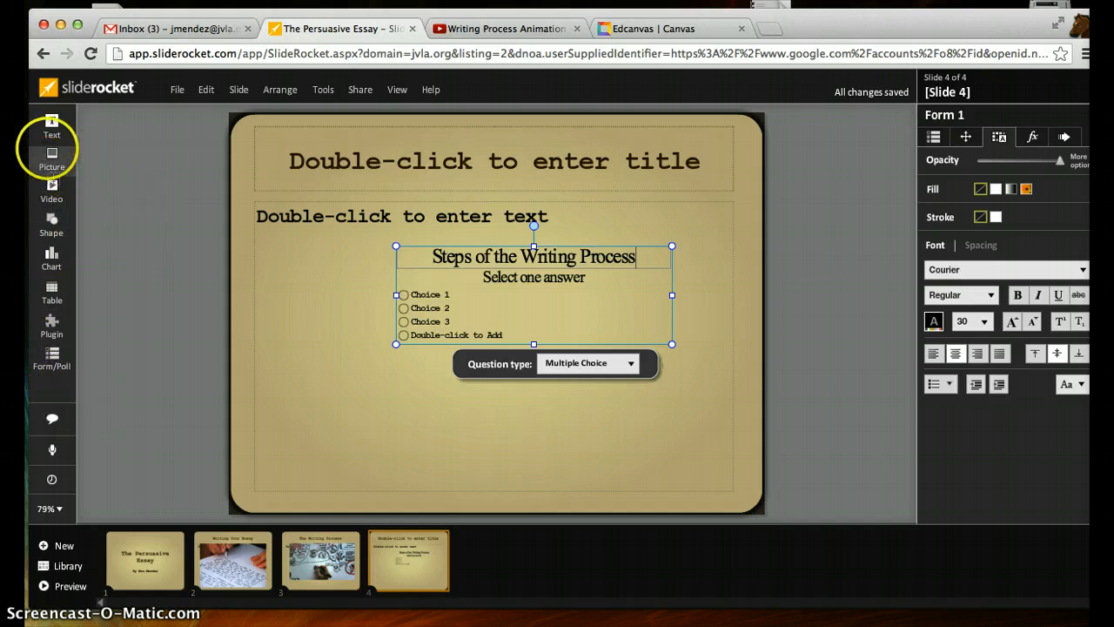
# Add a Fade In build to the writing picture on slide 2
pyautogui.click(232, 559)
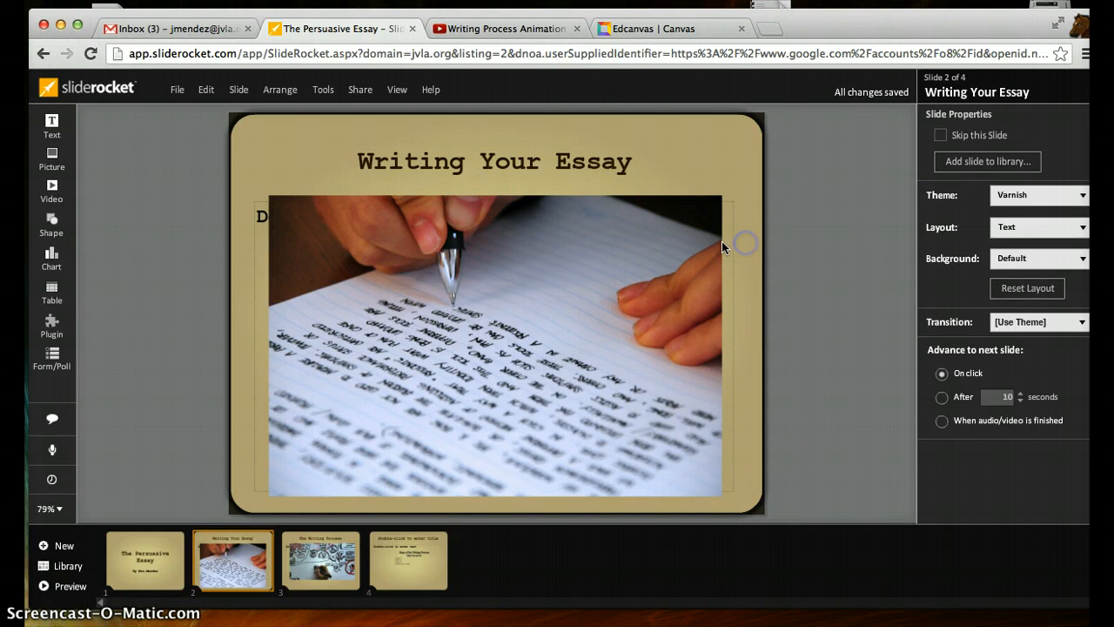
pyautogui.click(664, 252)
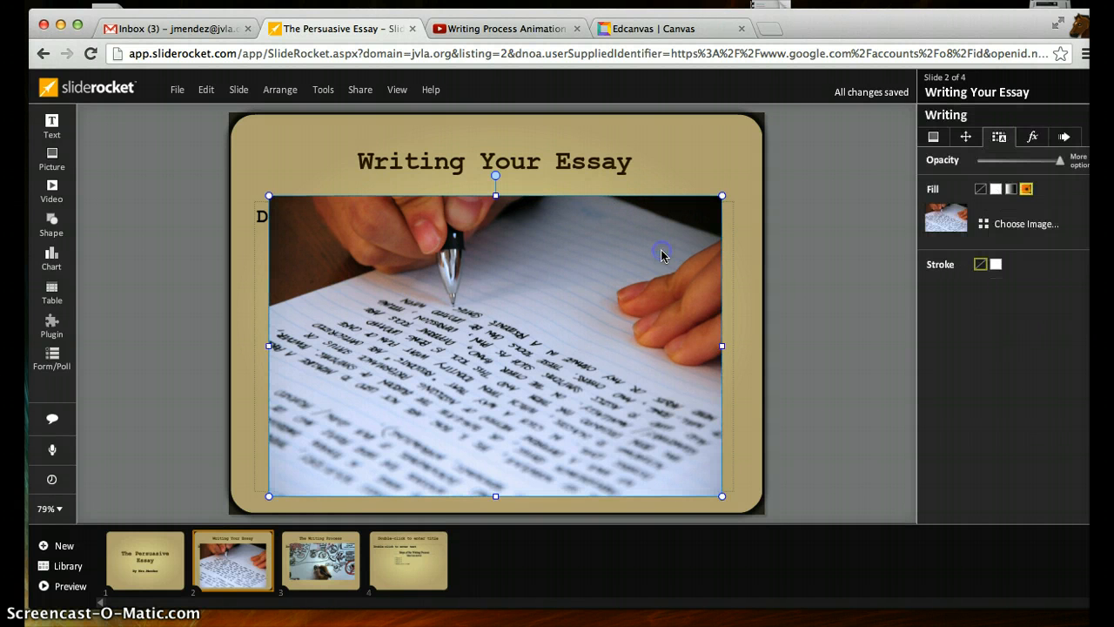
pyautogui.click(1066, 138)
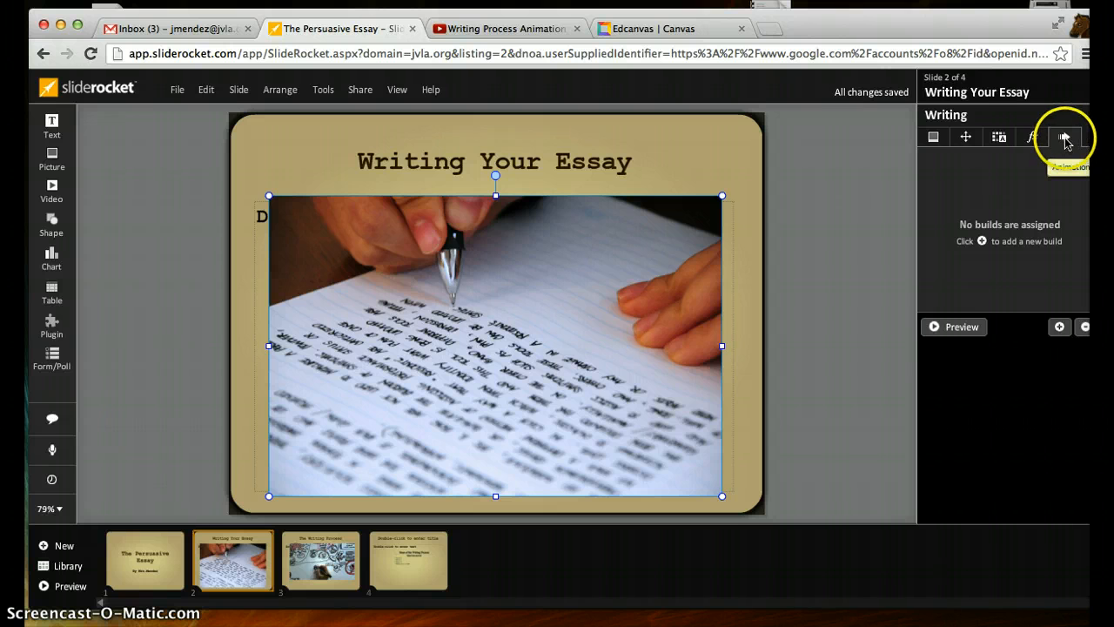
pyautogui.click(1061, 331)
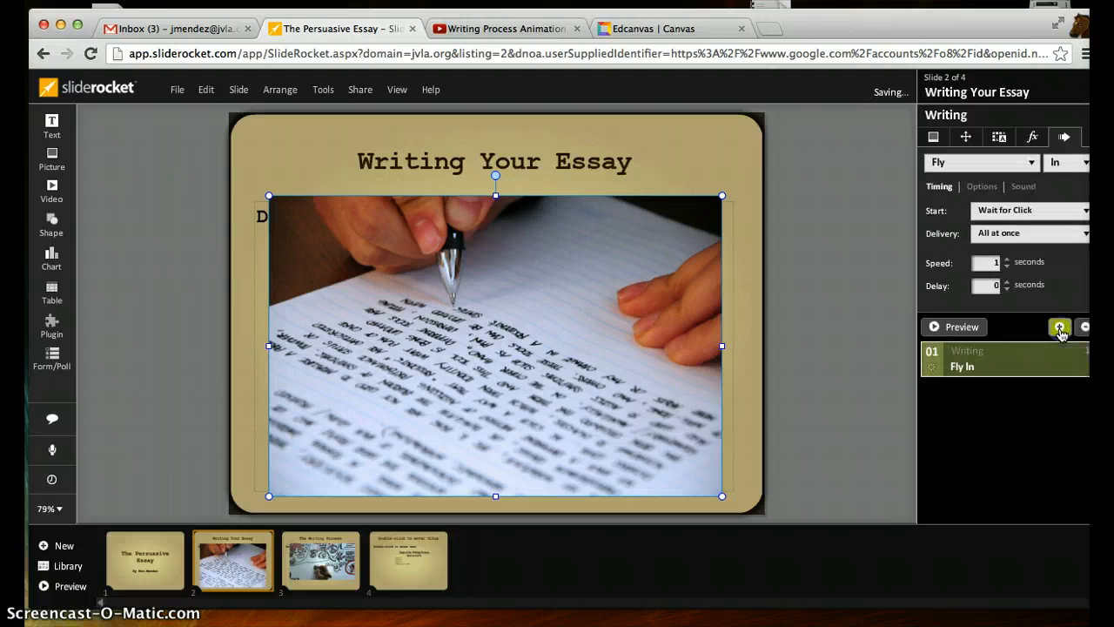
pyautogui.click(1031, 163)
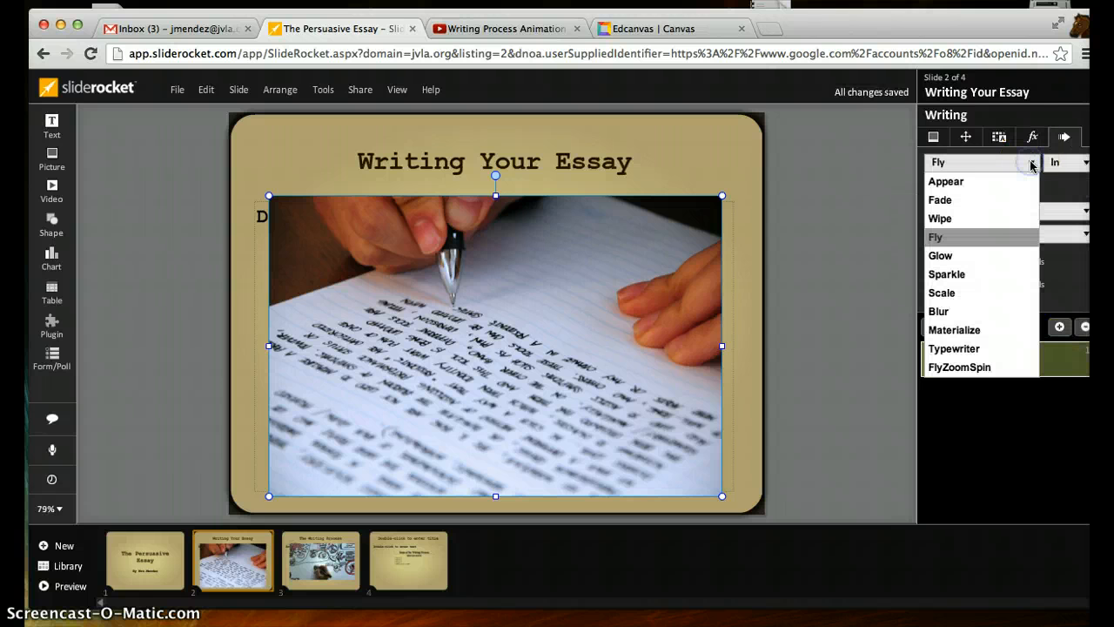
pyautogui.click(992, 200)
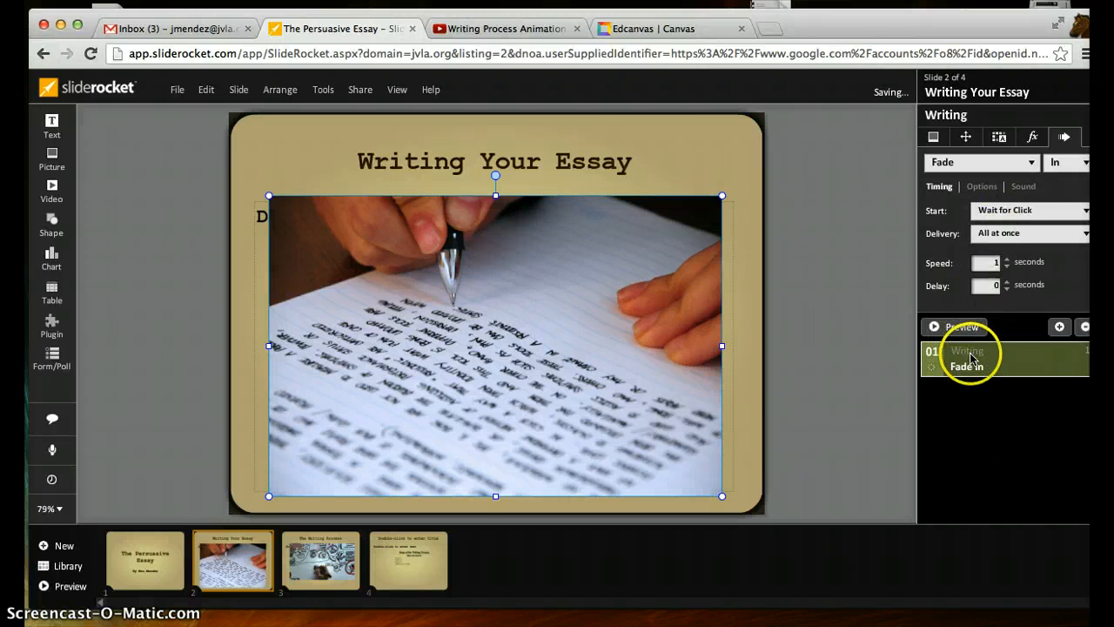
# Add a Fly In build to slide 2's title, move it ahead of the picture's build, and preview the animation
pyautogui.click(638, 158)
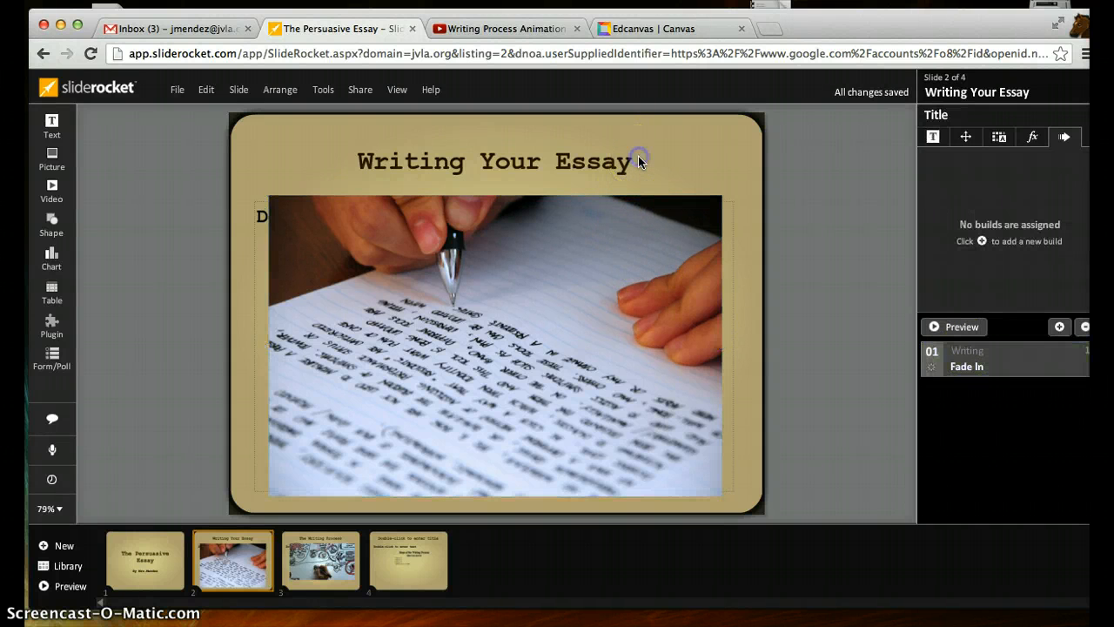
pyautogui.click(1060, 327)
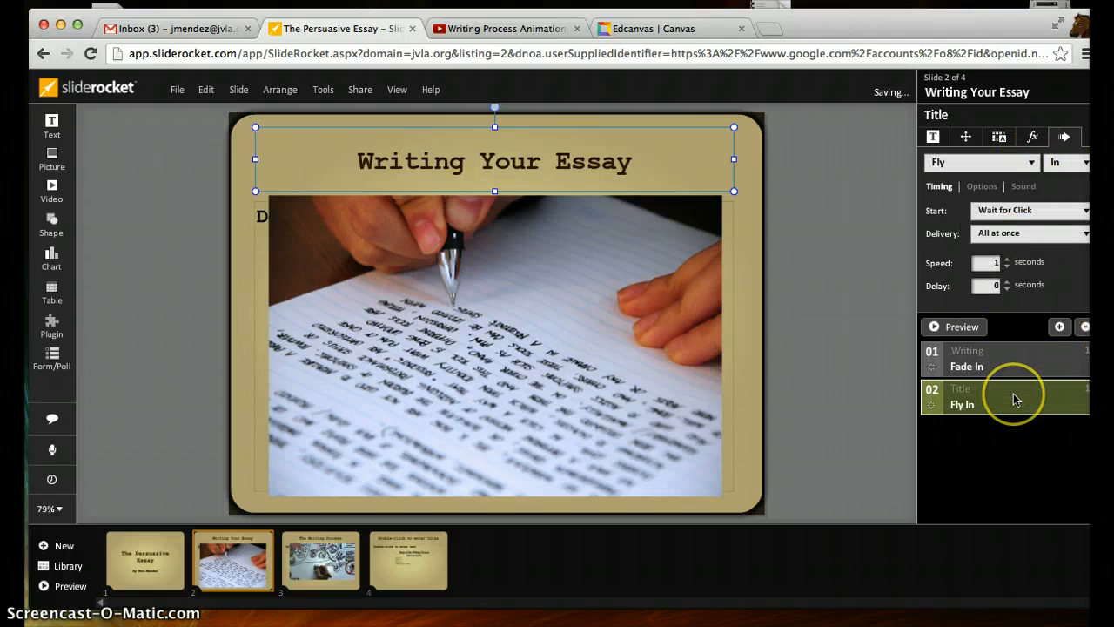
pyautogui.moveTo(1014, 399); pyautogui.dragTo(1013, 341)
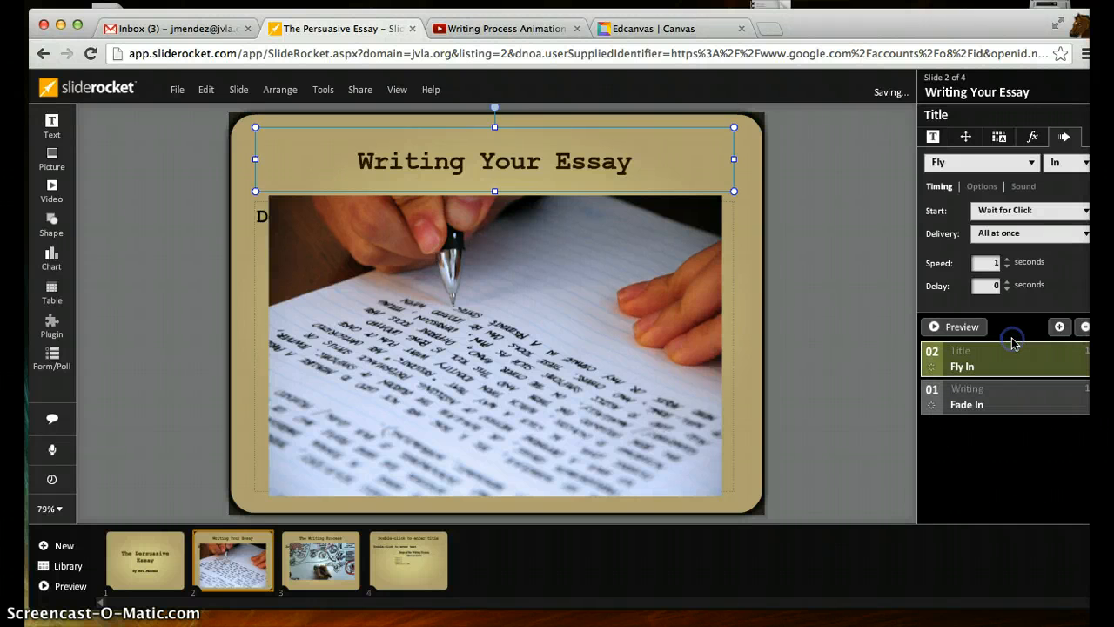
pyautogui.click(966, 329)
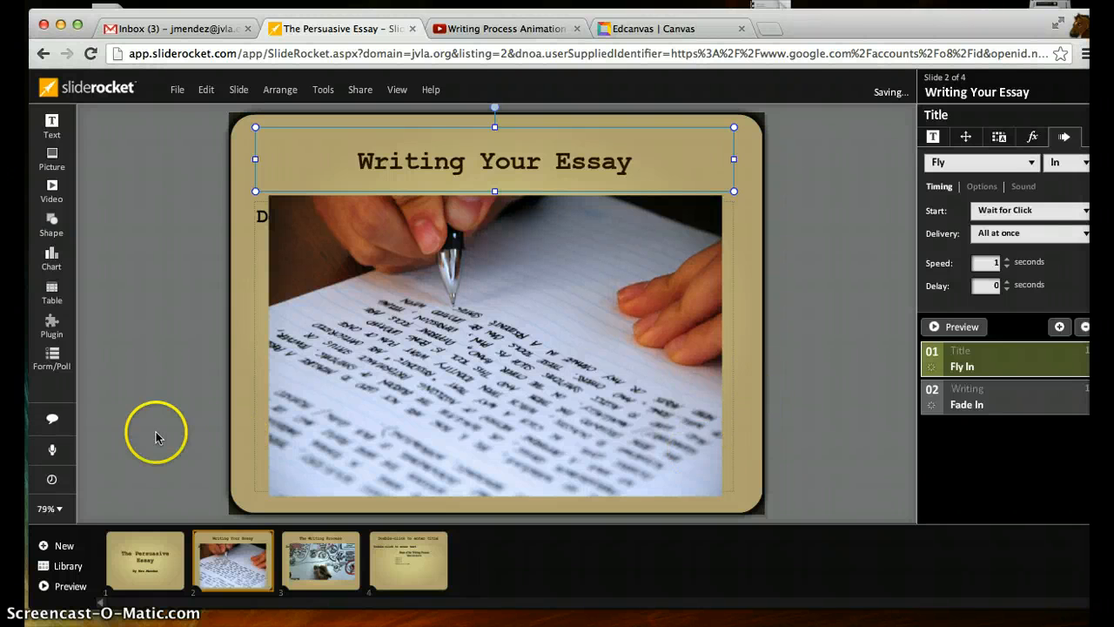
# Try to add audio to slide 2, declining to change its "Wait for Click" builds to automatic
pyautogui.click(54, 451)
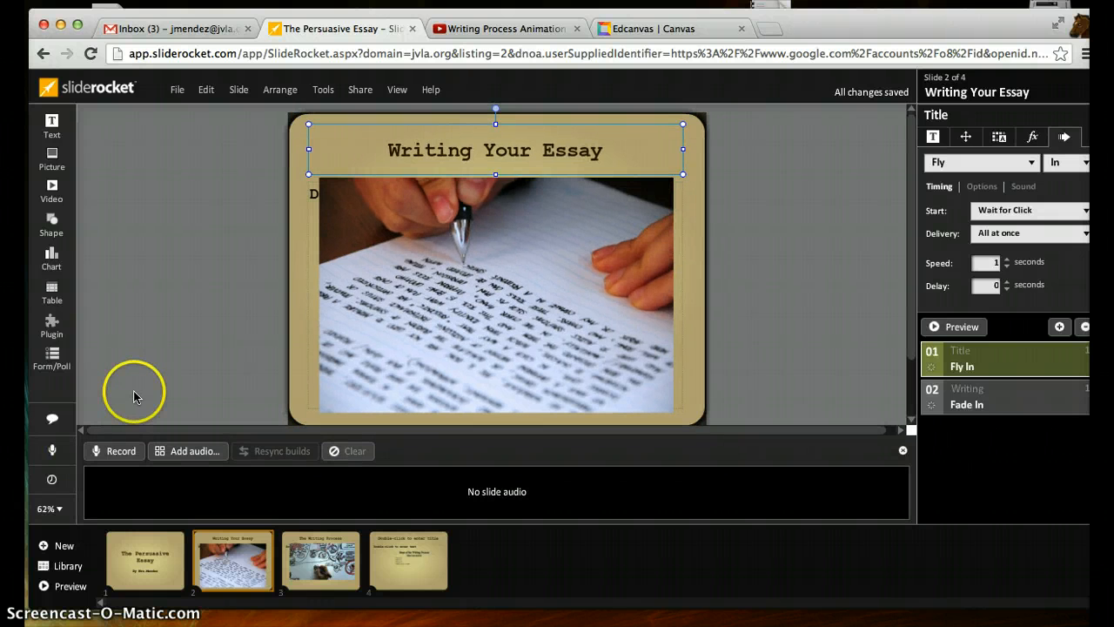
pyautogui.click(121, 452)
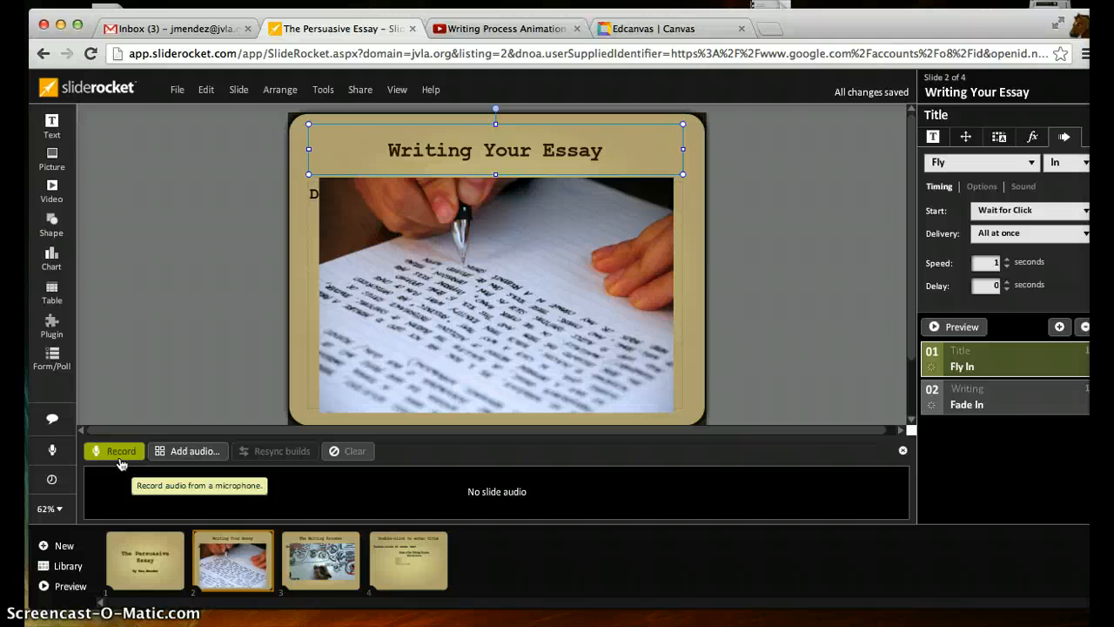
pyautogui.click(121, 462)
pyautogui.click(199, 454)
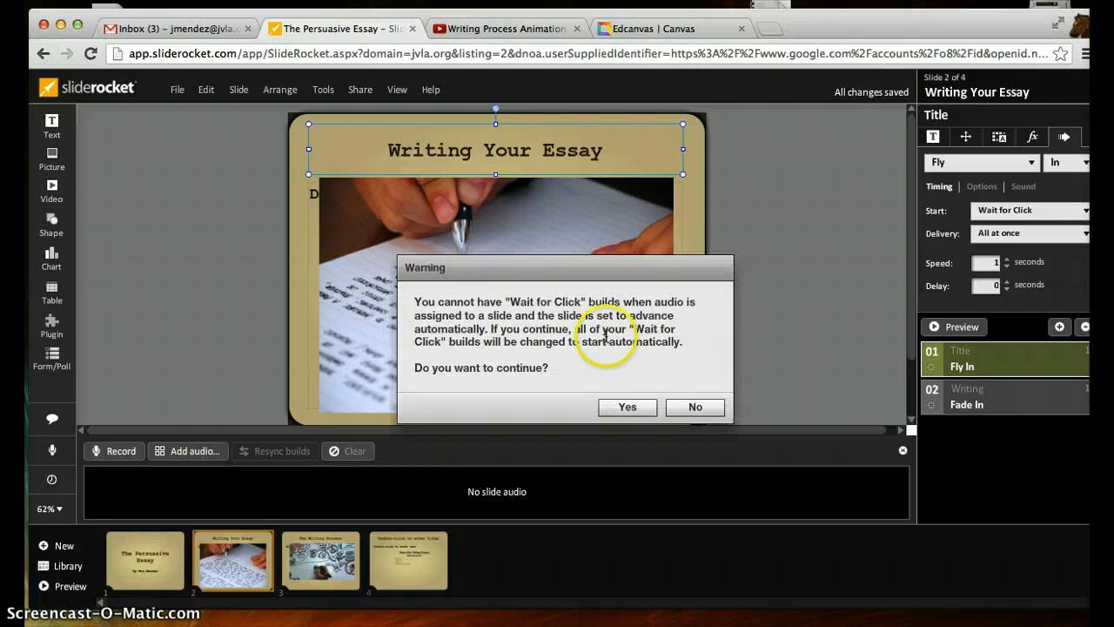
pyautogui.click(693, 410)
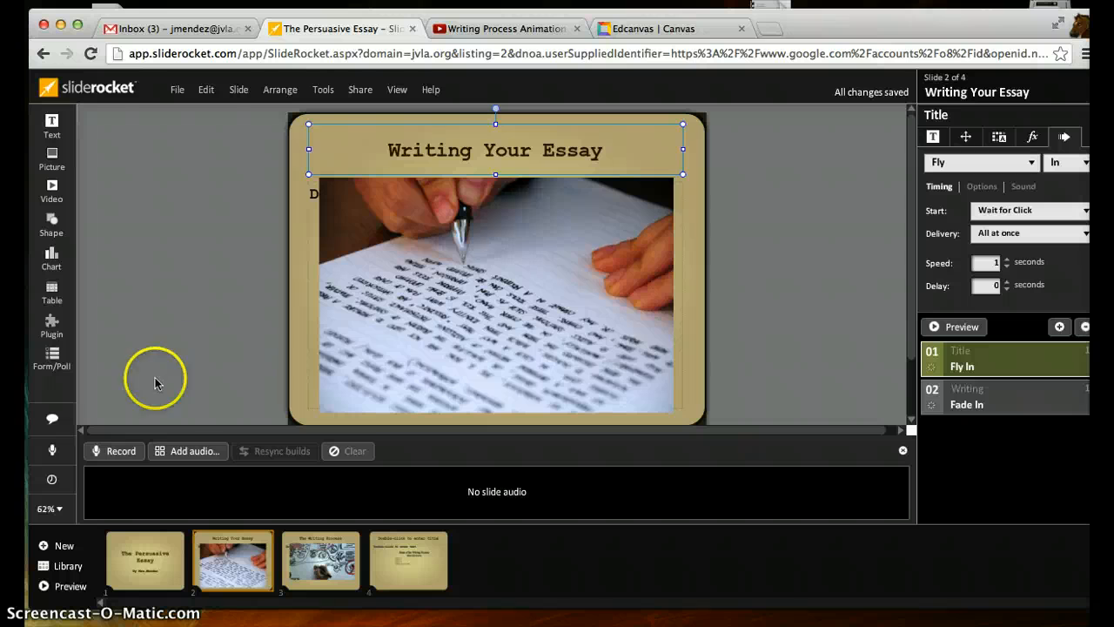
# Leave the slide editor and return to the library list of all presentations
pyautogui.click(122, 91)
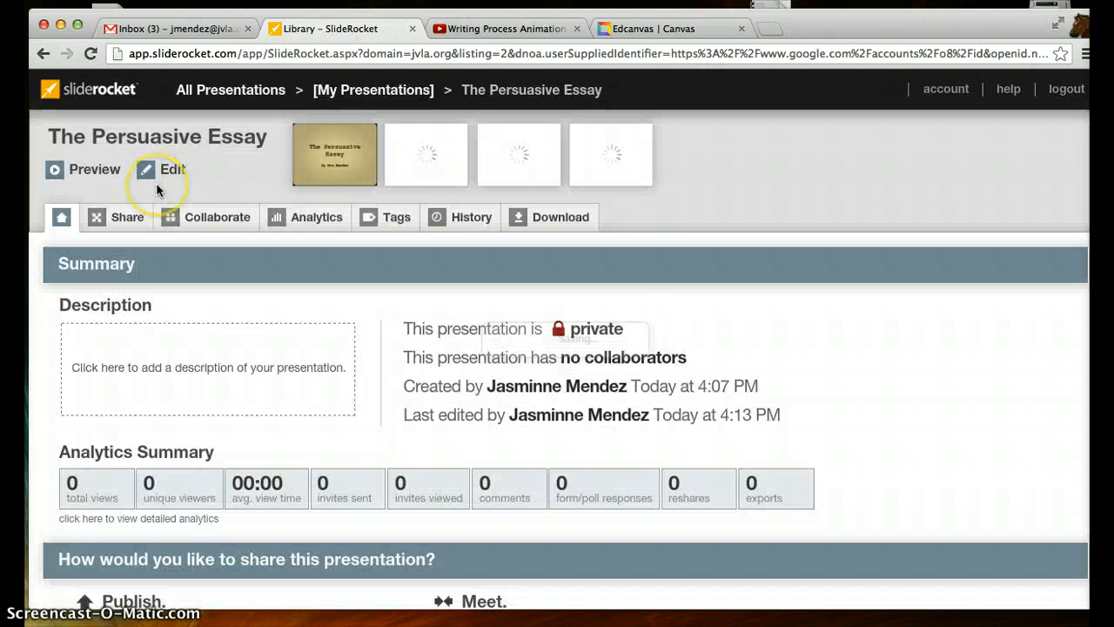
pyautogui.click(128, 96)
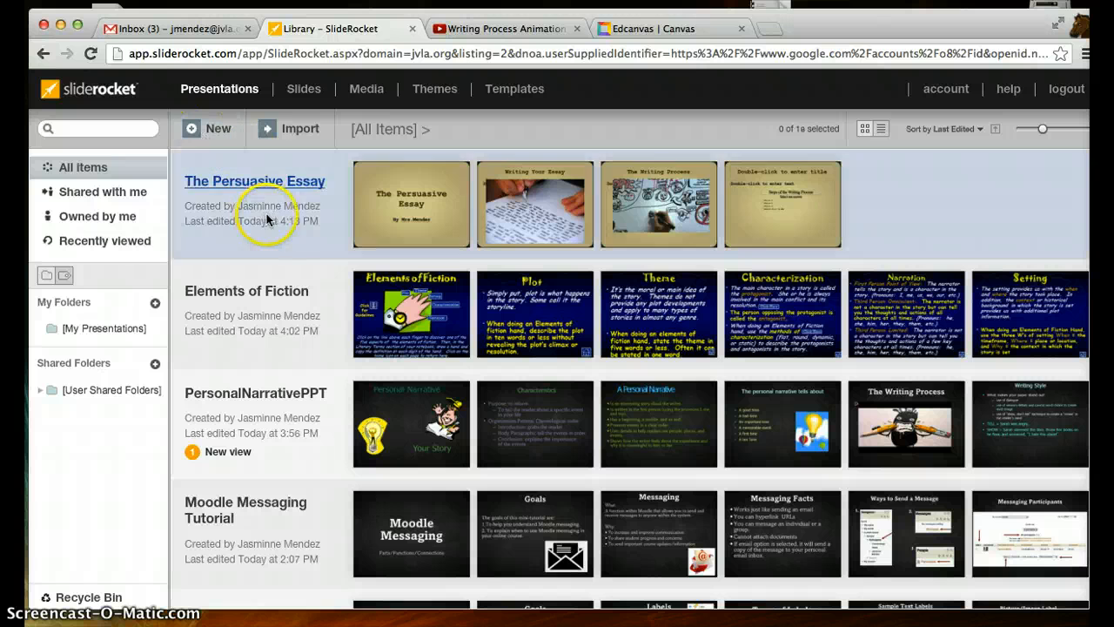
# Try to import the PowerPoint file 10Persuasive Essay.ppt from Downloads as editable, and cancel the upload
pyautogui.click(301, 131)
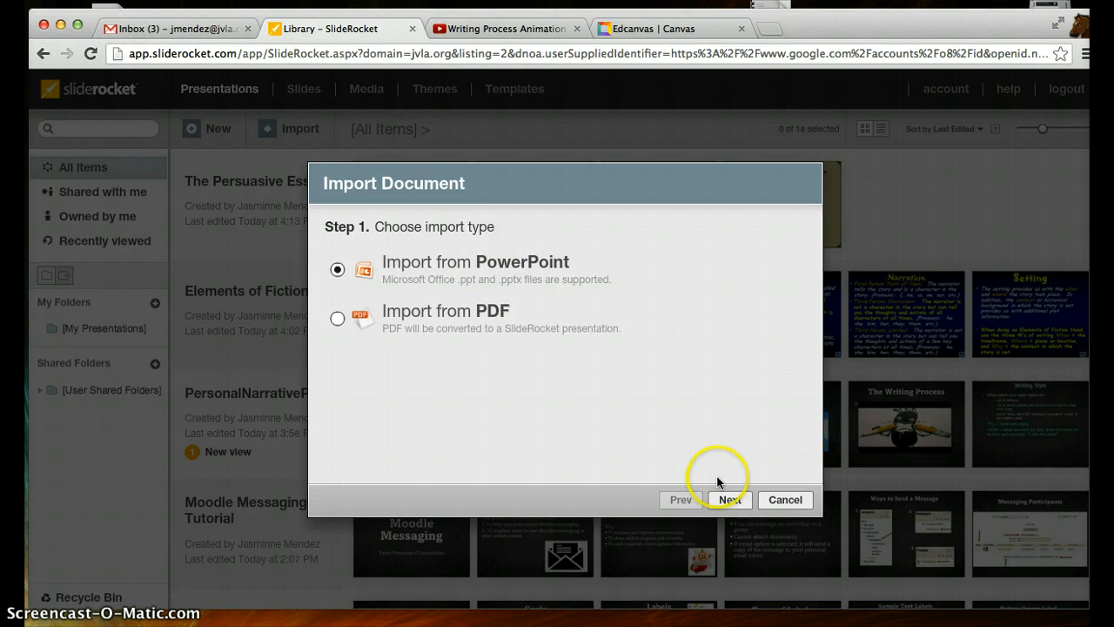
pyautogui.click(732, 498)
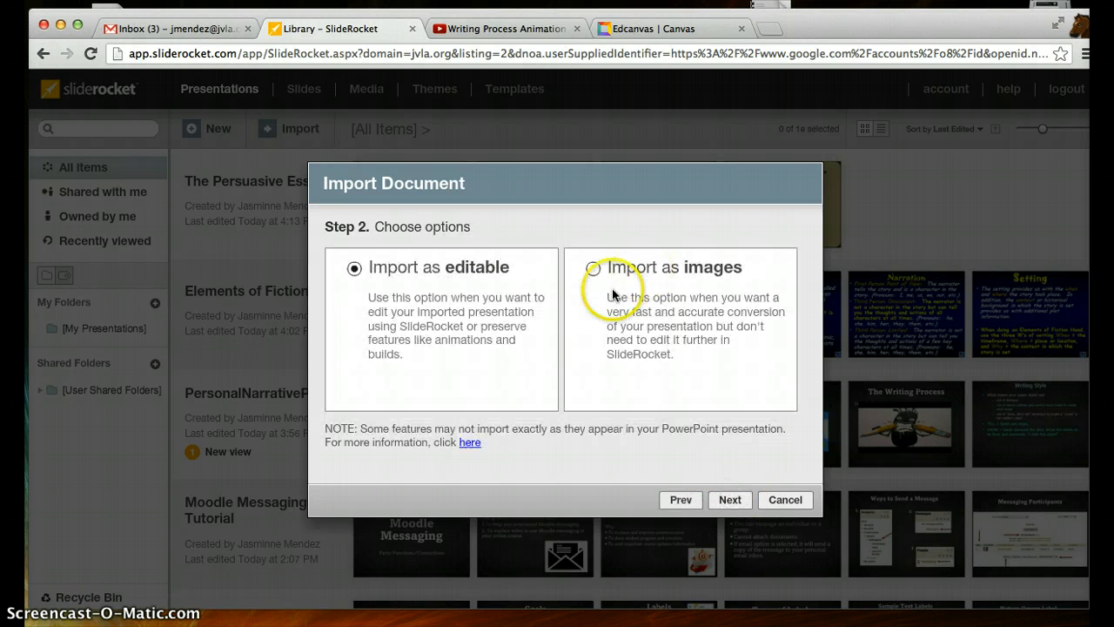
pyautogui.click(730, 499)
pyautogui.click(435, 259)
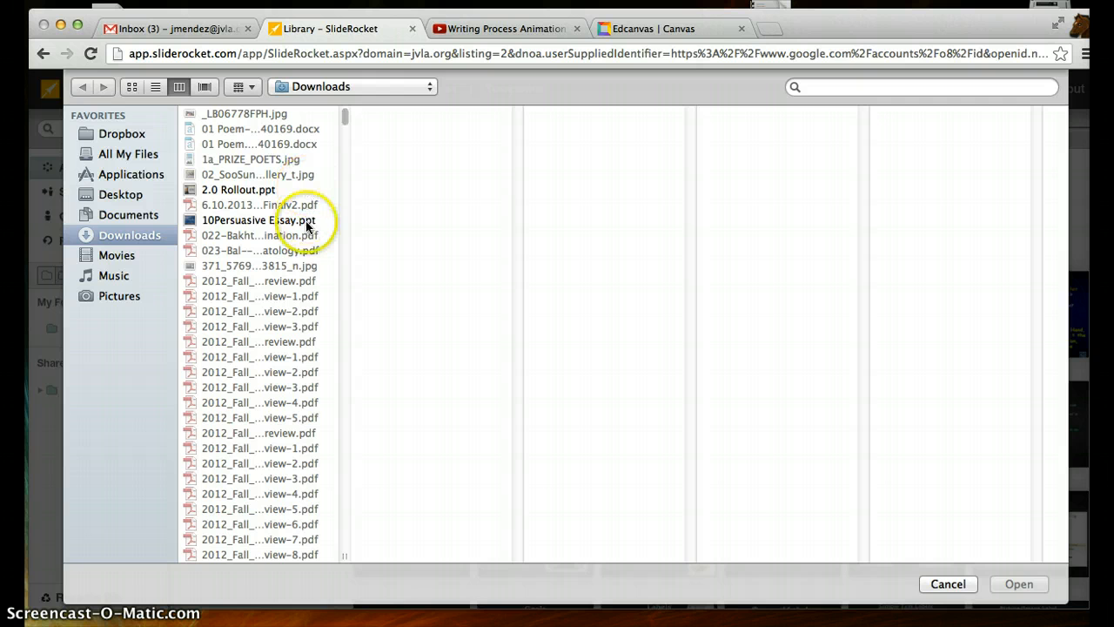
pyautogui.click(309, 219)
pyautogui.click(1001, 585)
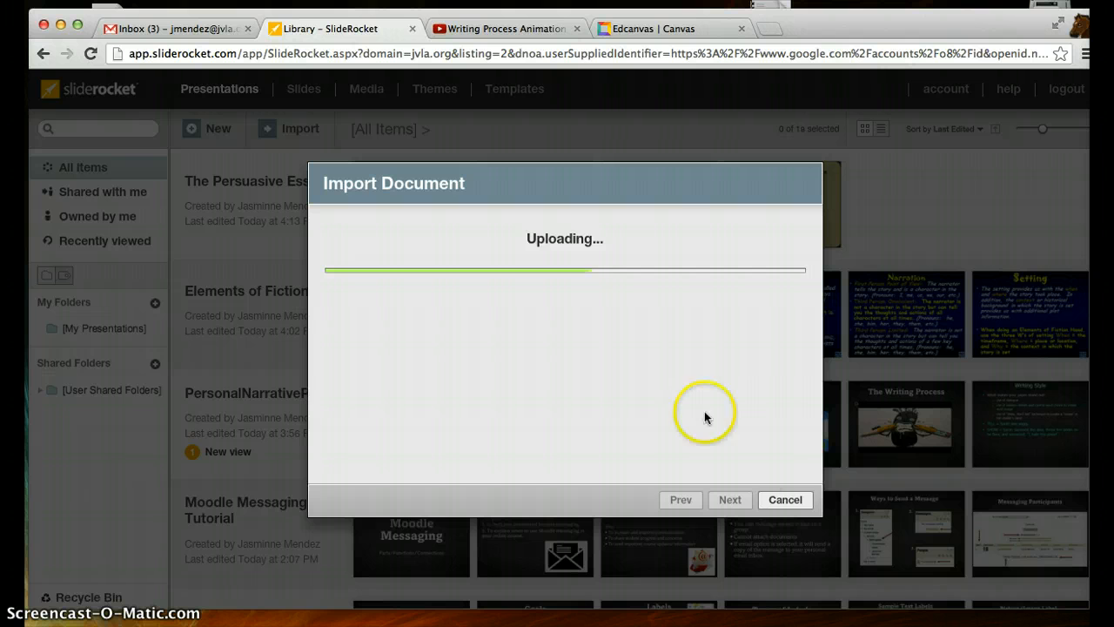
pyautogui.click(774, 502)
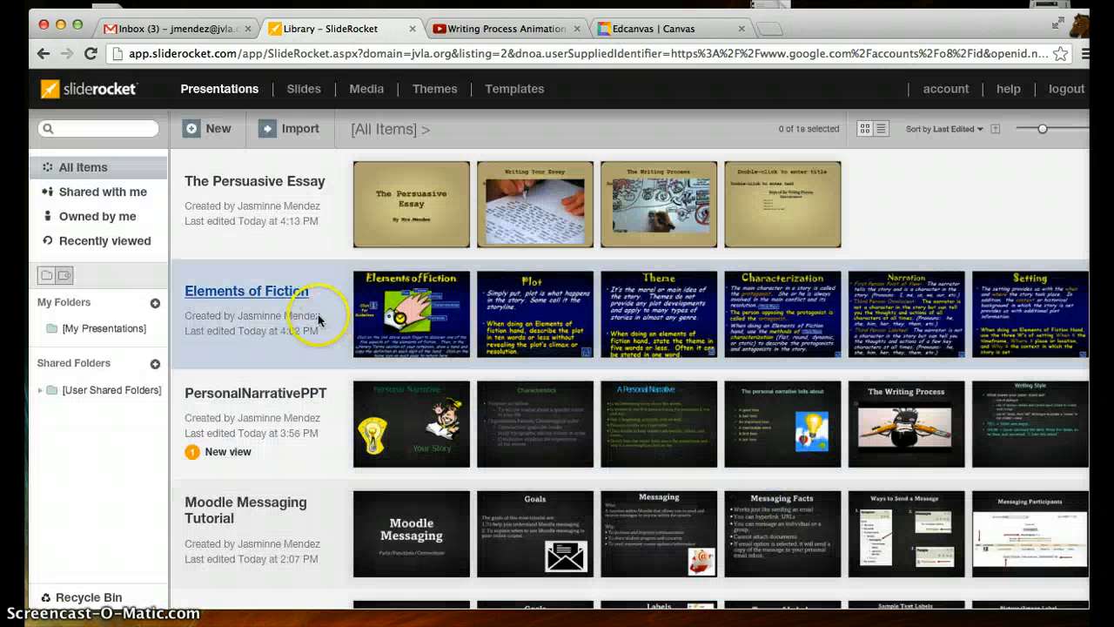
# View the summary page of the Elements of Fiction presentation and leave it
pyautogui.click(296, 299)
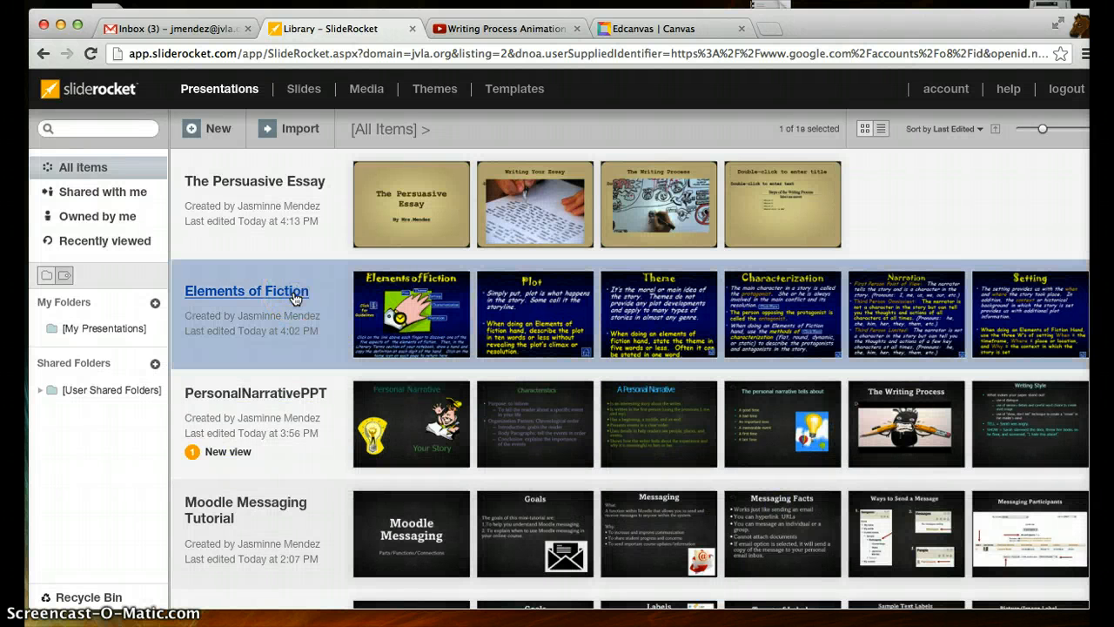
pyautogui.click(296, 298)
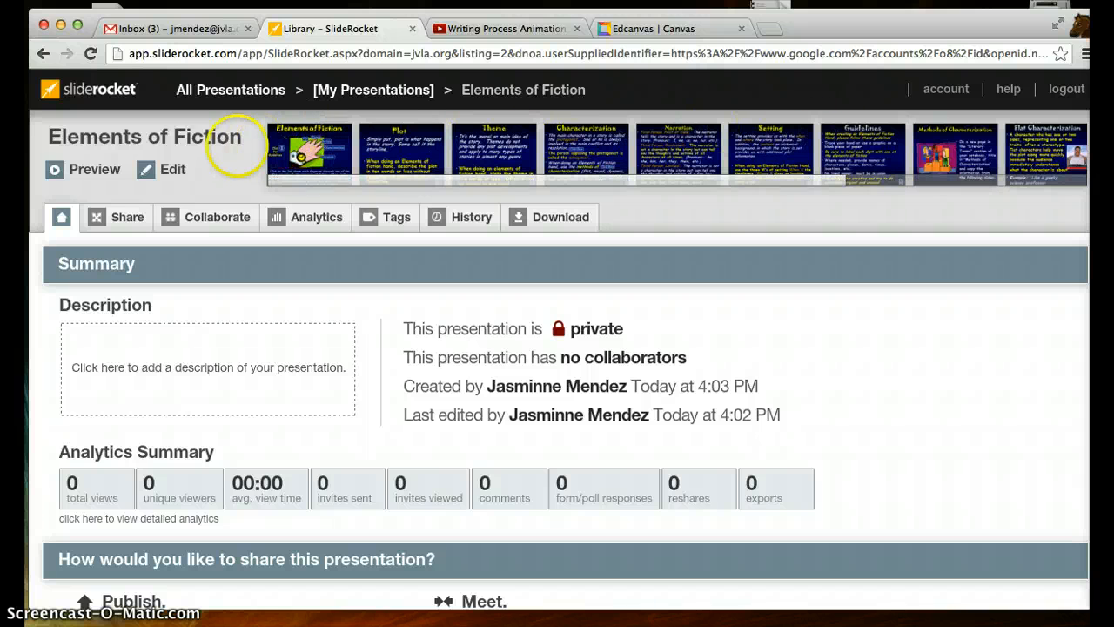
pyautogui.click(98, 93)
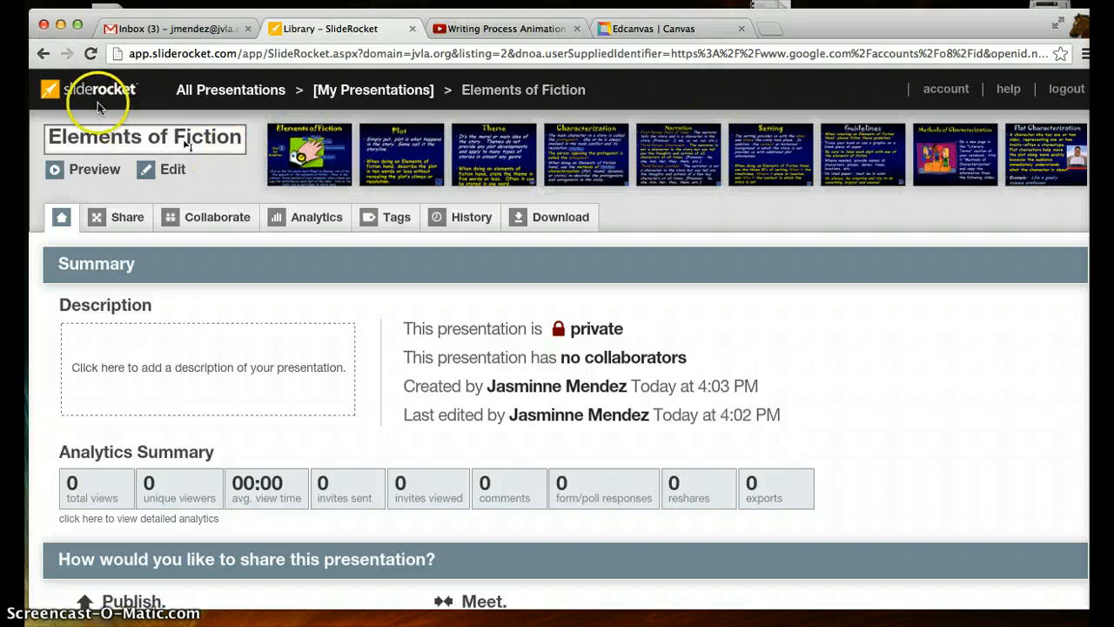